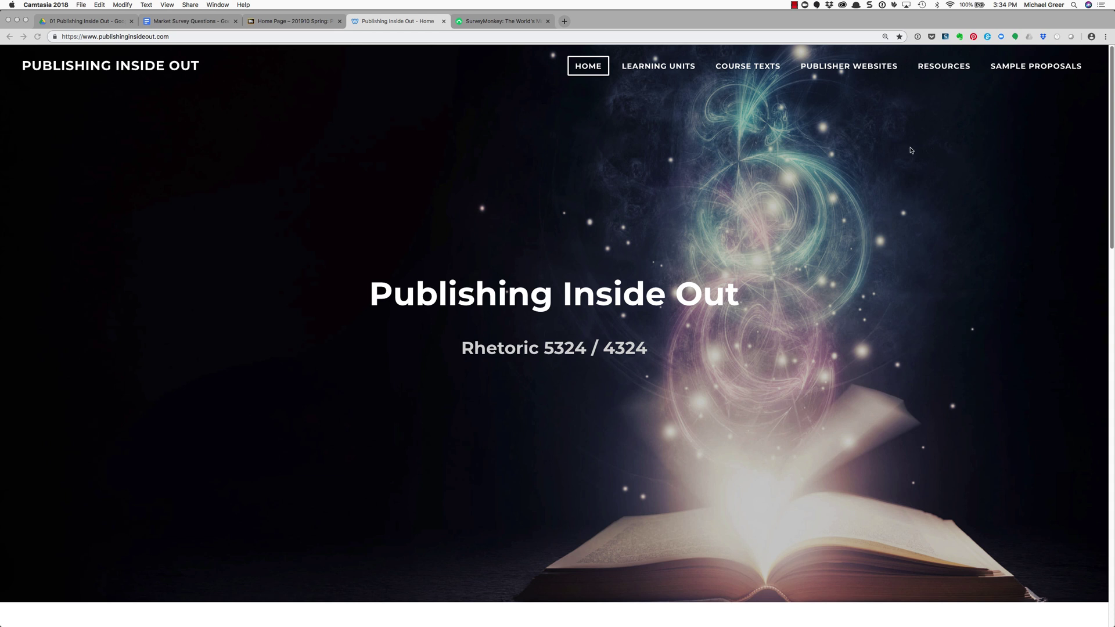
Step: View the SurveyMonkey home page, and read through the three questions and their answer choices in the Market Survey Questions document
click(500, 22)
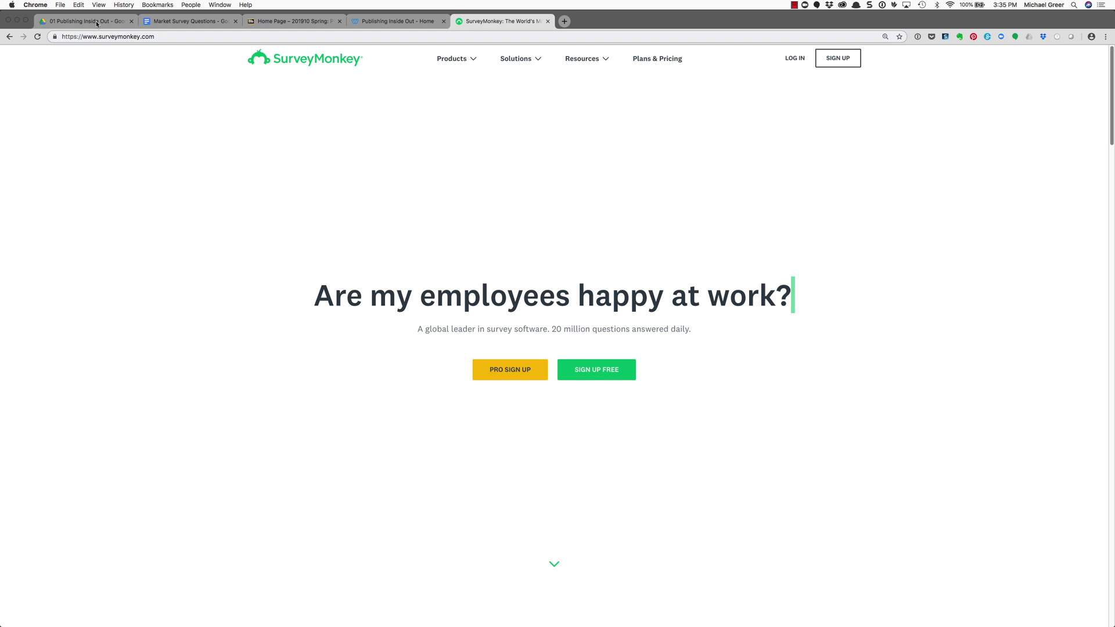
click(169, 22)
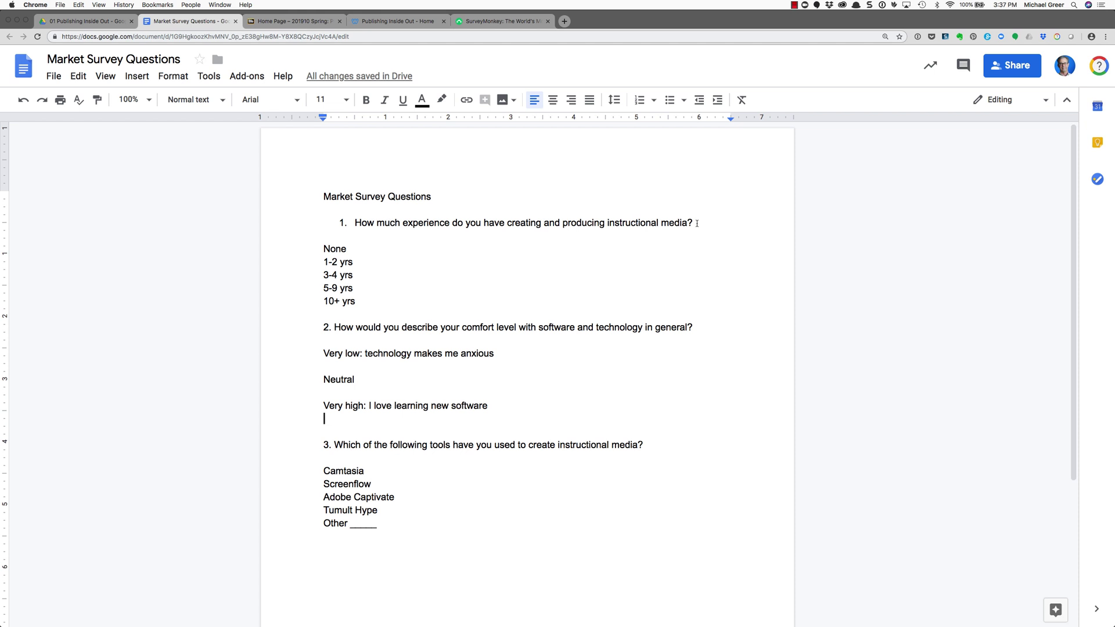
drag(696, 224, 325, 216)
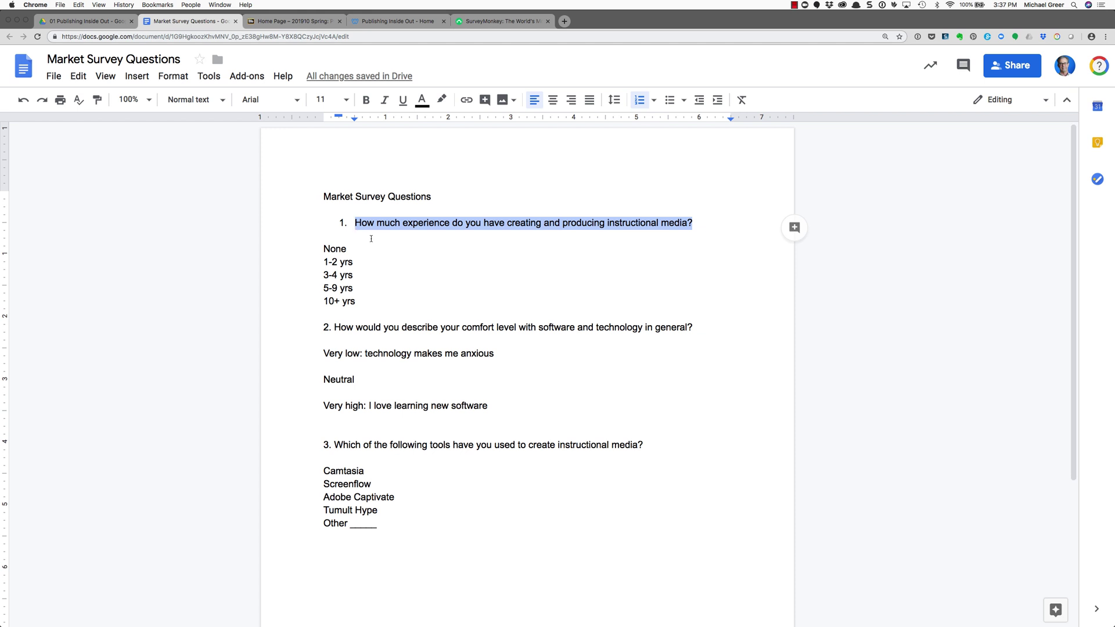
drag(372, 302, 308, 256)
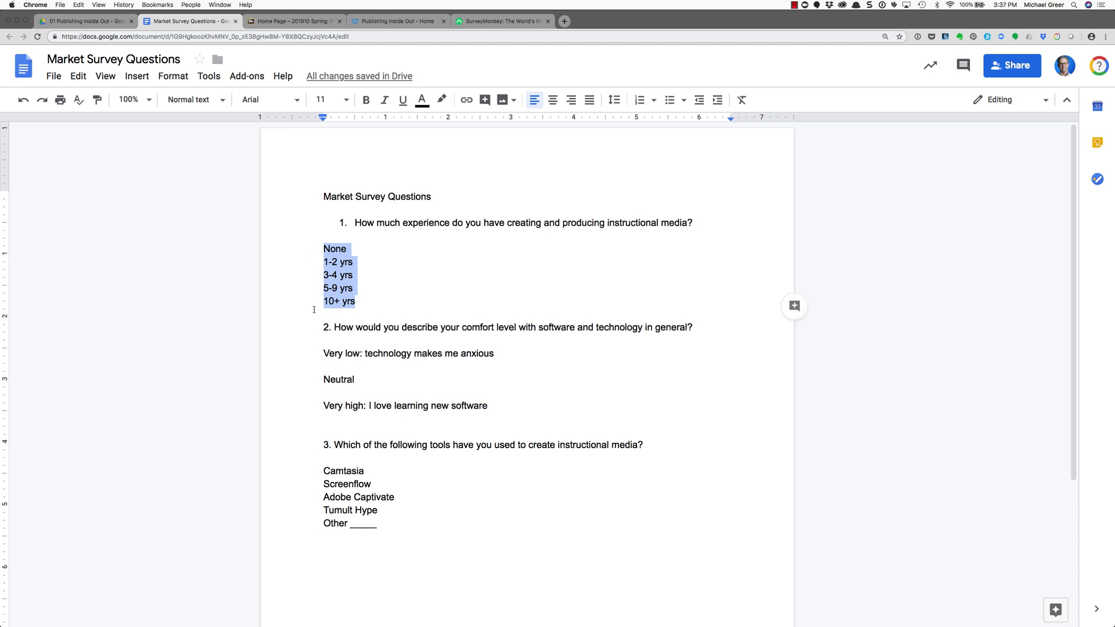
click(585, 356)
drag(694, 327, 273, 331)
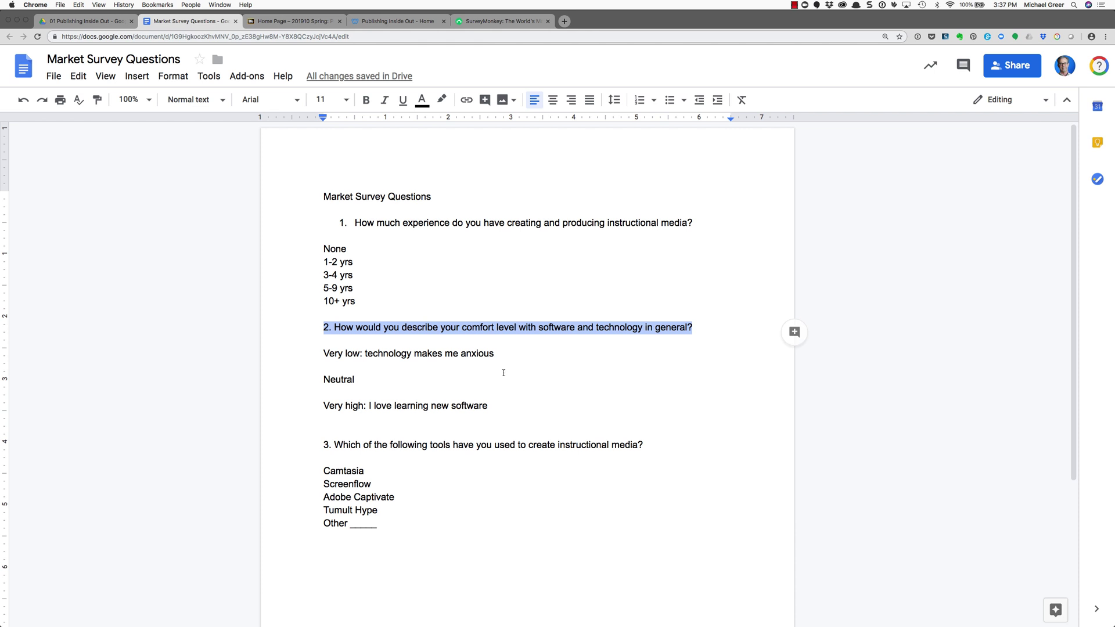
drag(498, 354, 318, 353)
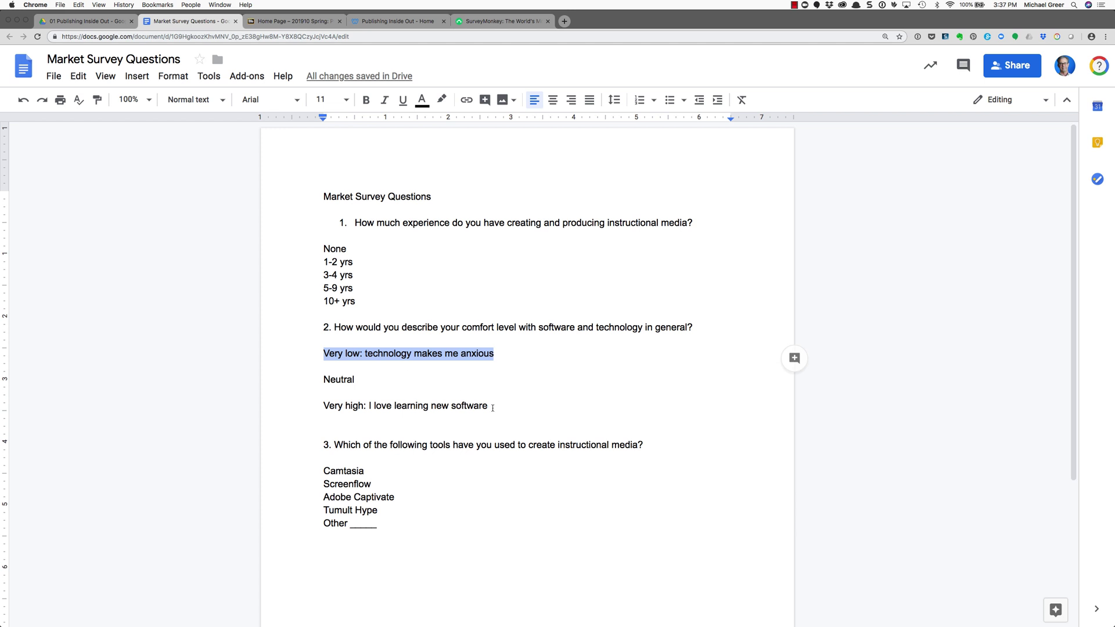
drag(492, 408, 270, 402)
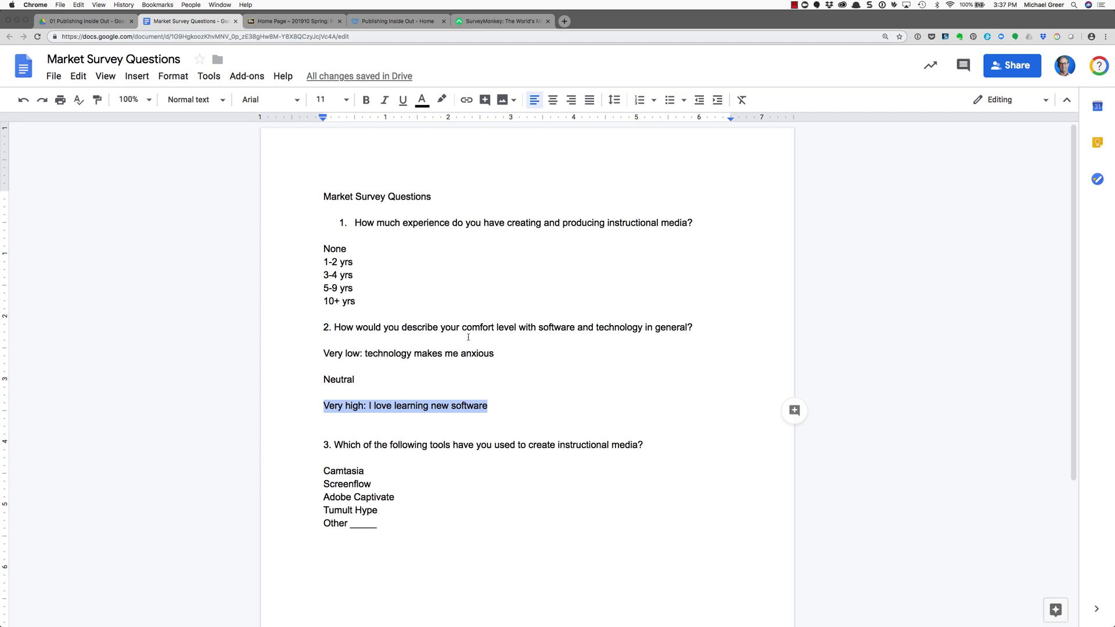
drag(324, 329, 693, 329)
click(441, 500)
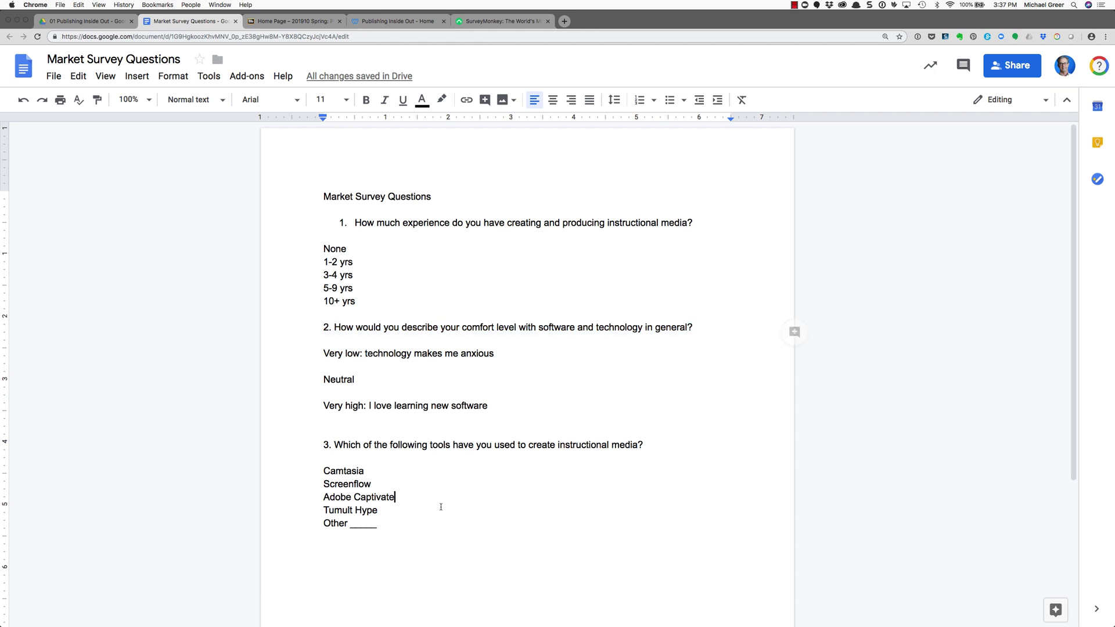
drag(644, 445, 287, 446)
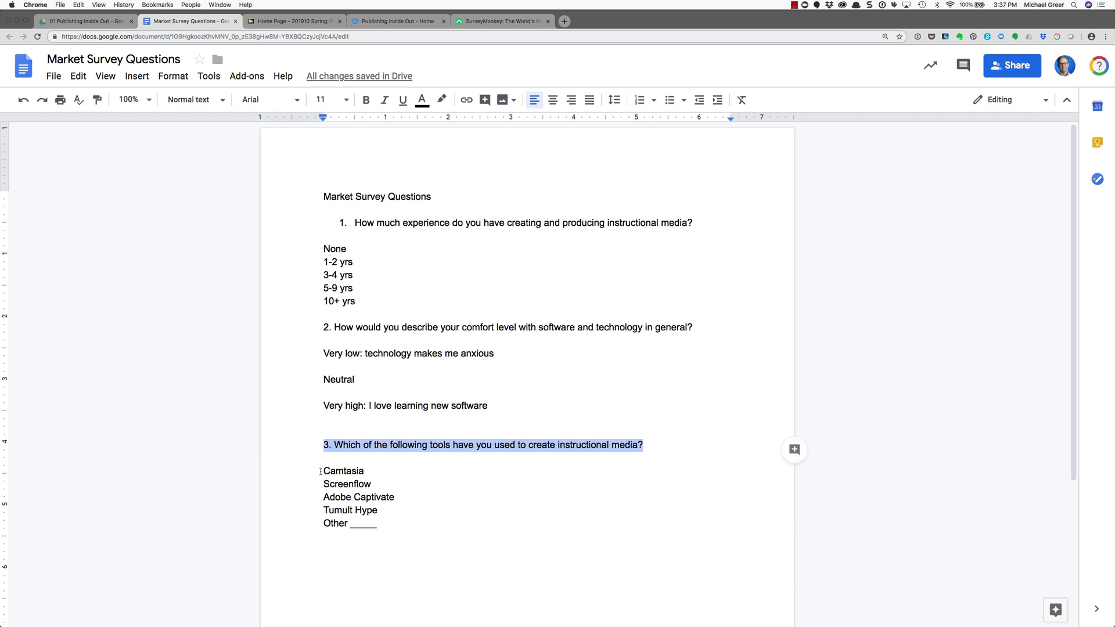
click(389, 560)
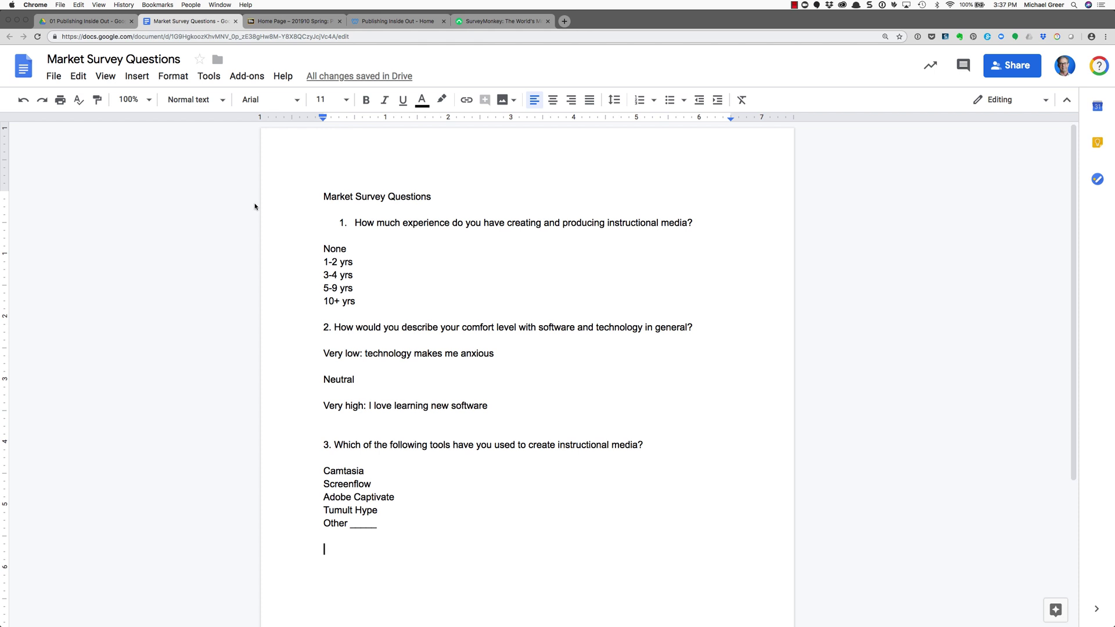
Step: Create a new Google Form in the shared 01 Publishing Inside Out Drive folder, accepting the folder's sharing permissions
click(113, 24)
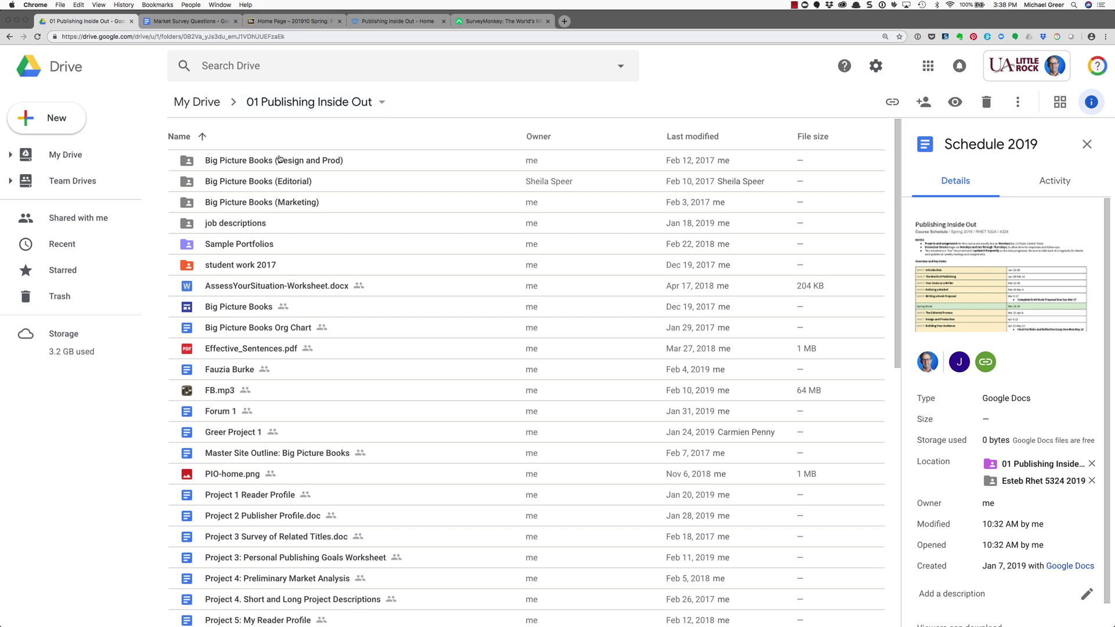
scroll(372, 447, down, 10)
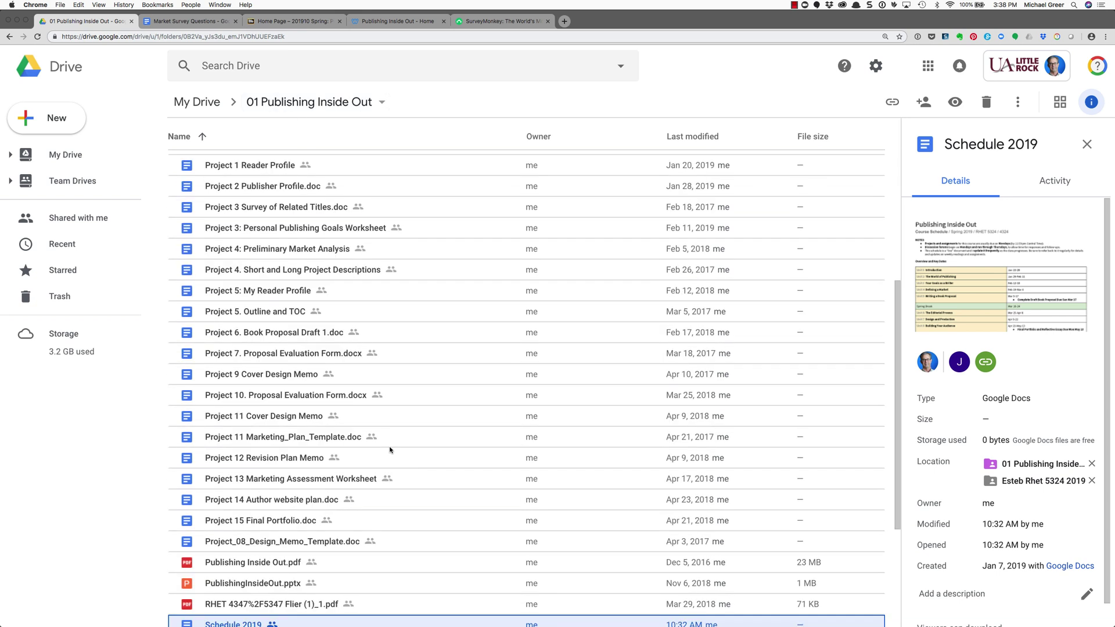
scroll(389, 449, up, 10)
scroll(390, 450, down, 5)
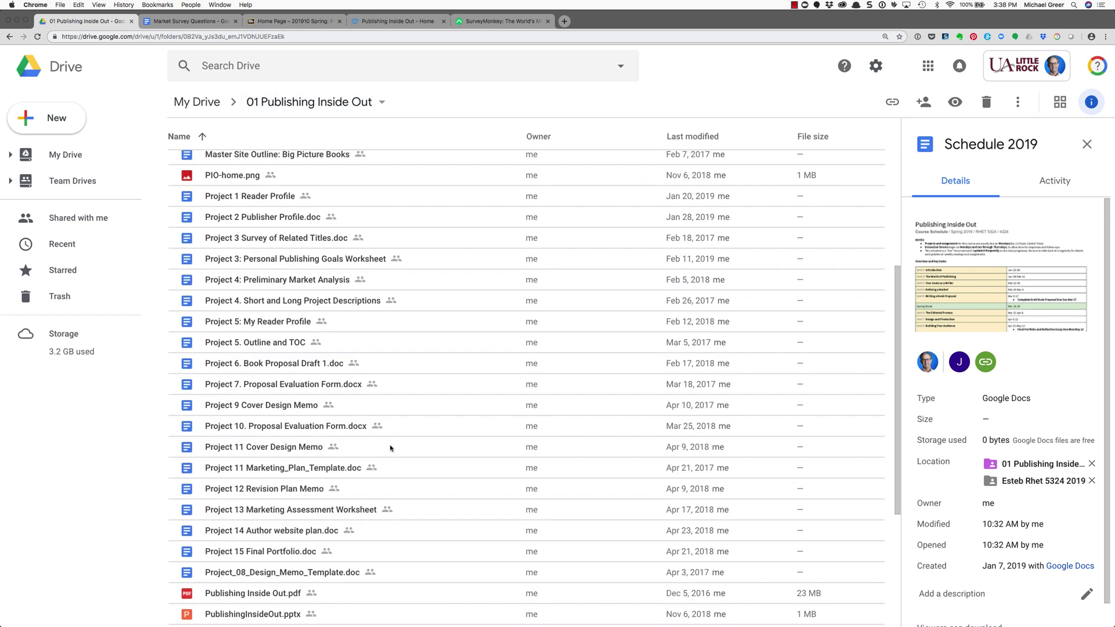
scroll(391, 447, up, 5)
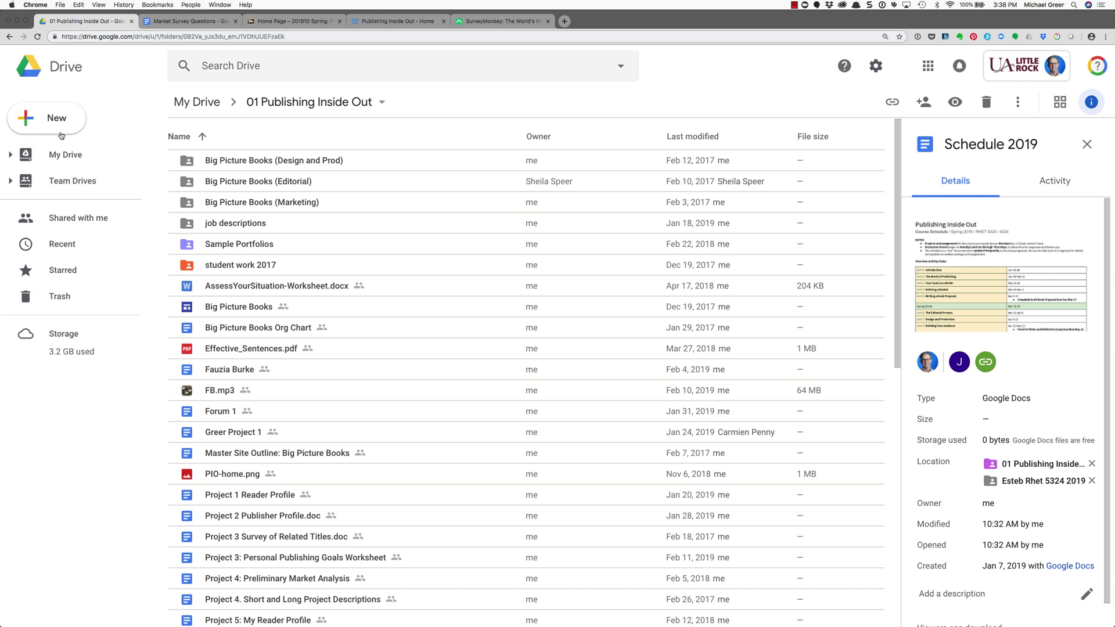
key(shift+f)
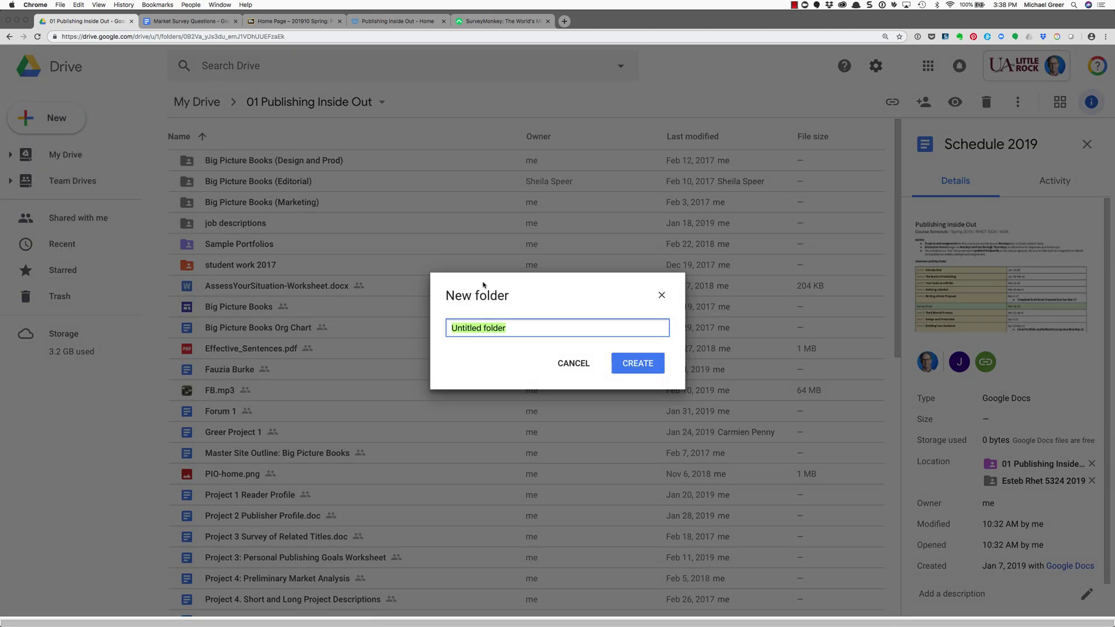
click(585, 369)
click(61, 119)
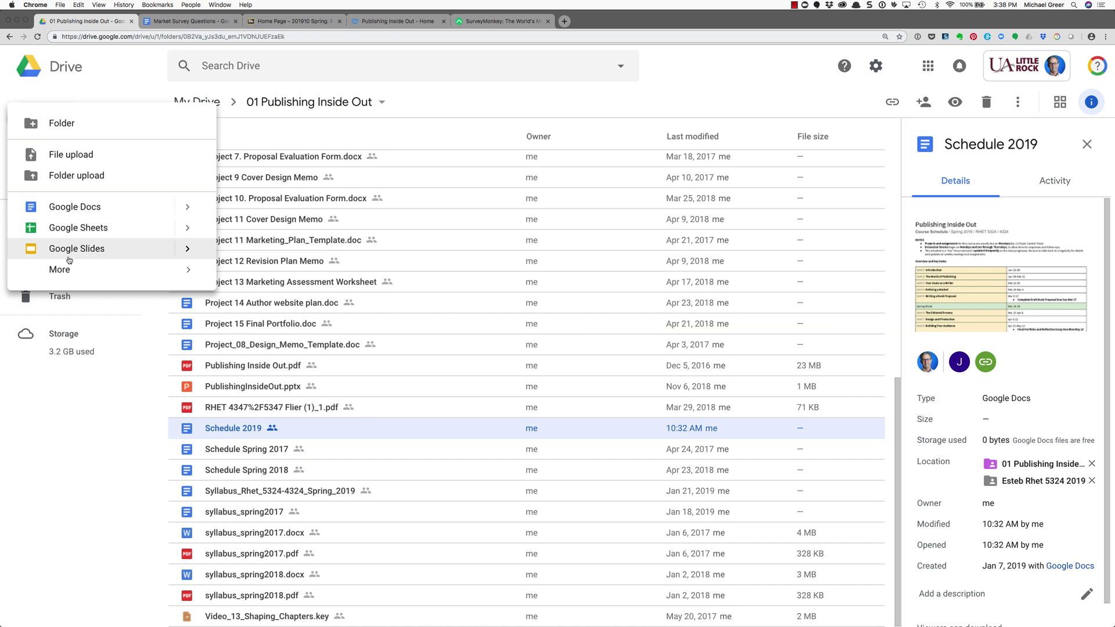
mouse_move(68, 270)
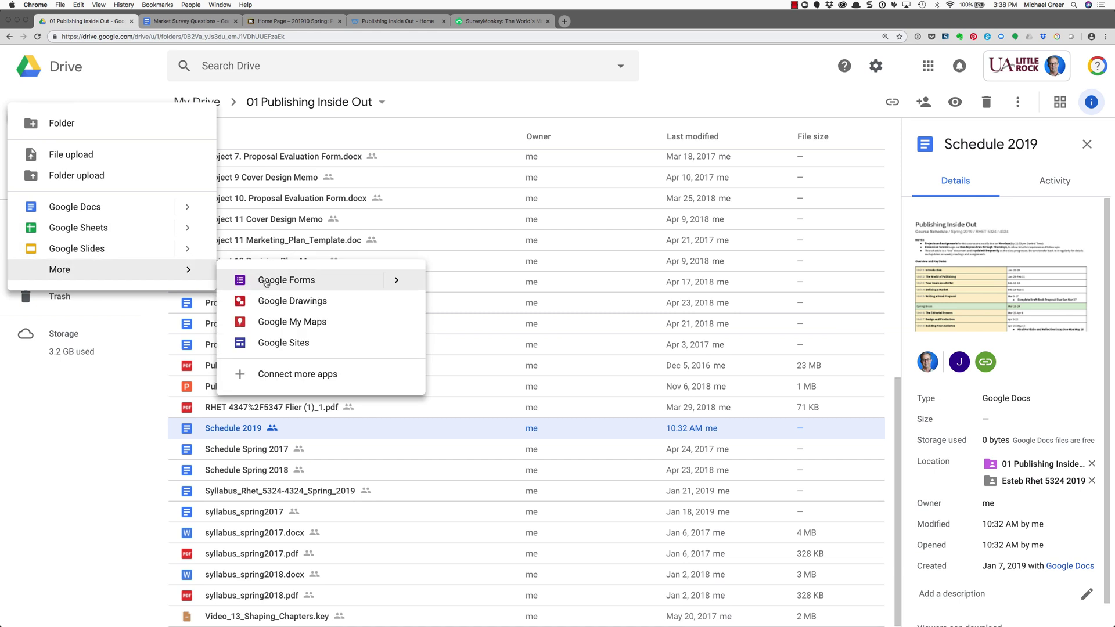
click(267, 282)
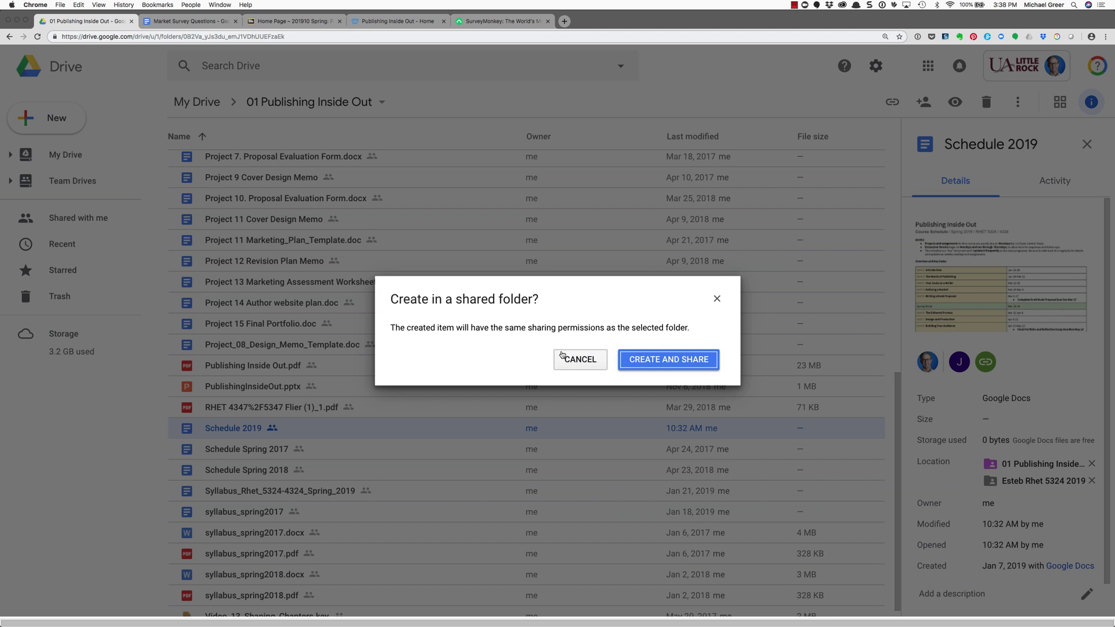
click(660, 360)
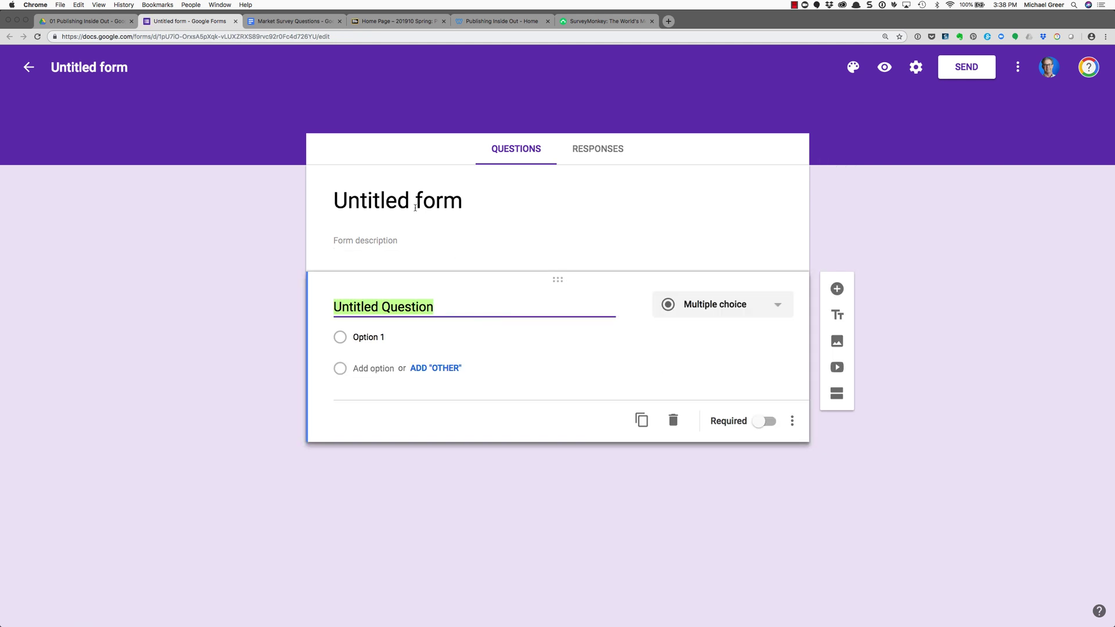
Step: Title the form "Multimedia Instruction Survey" and apply the same title as its file name
click(415, 208)
text(M)
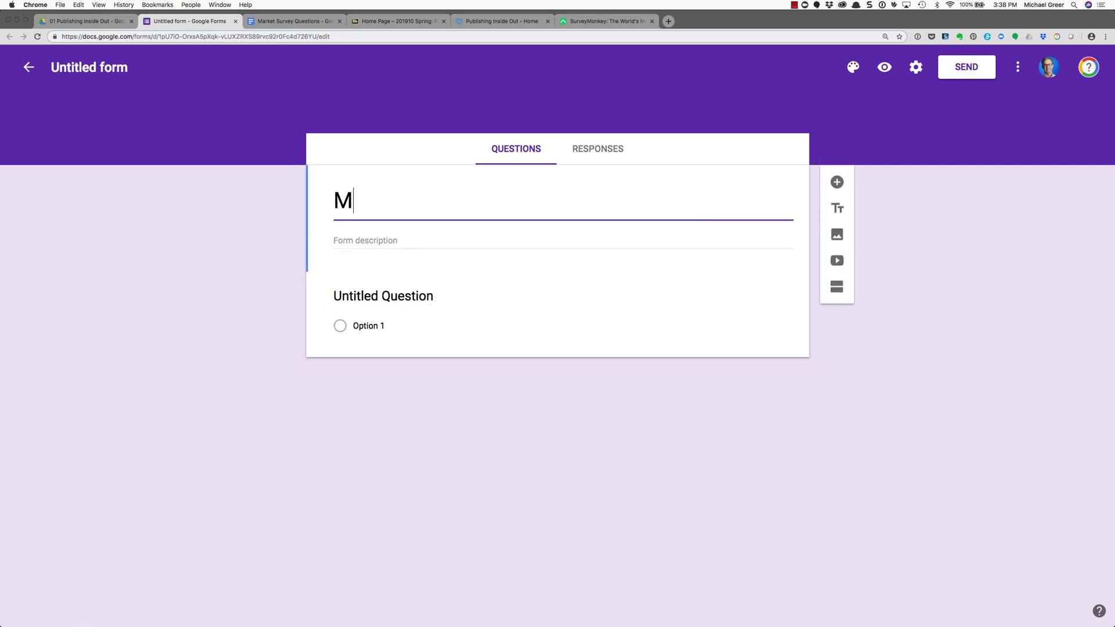
text(ultimedia Instt)
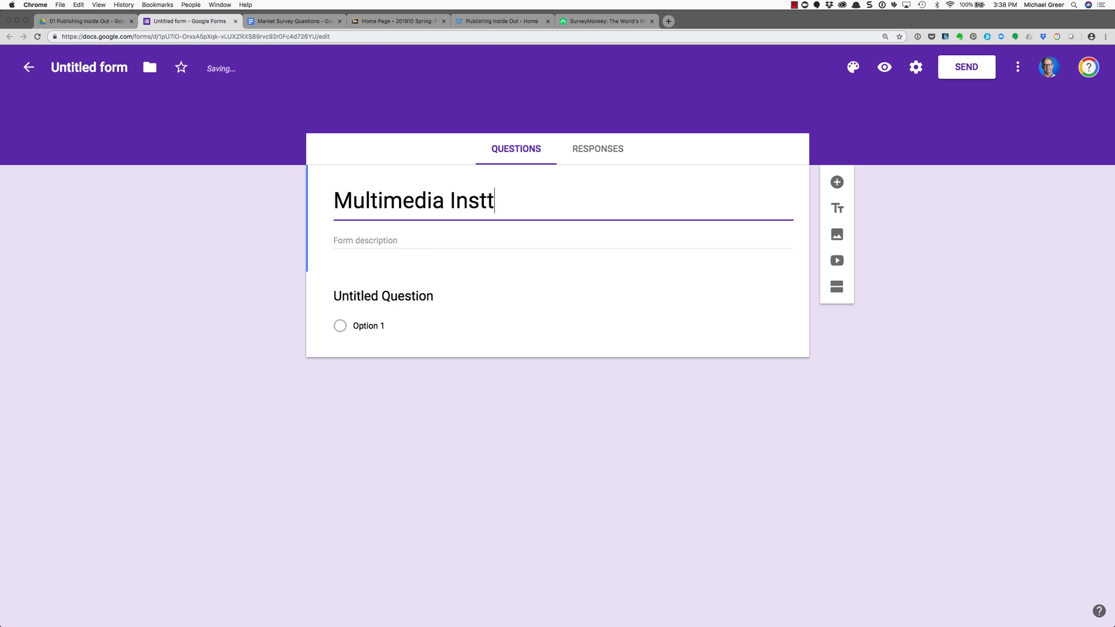
key(BackSpace)
text(ructo)
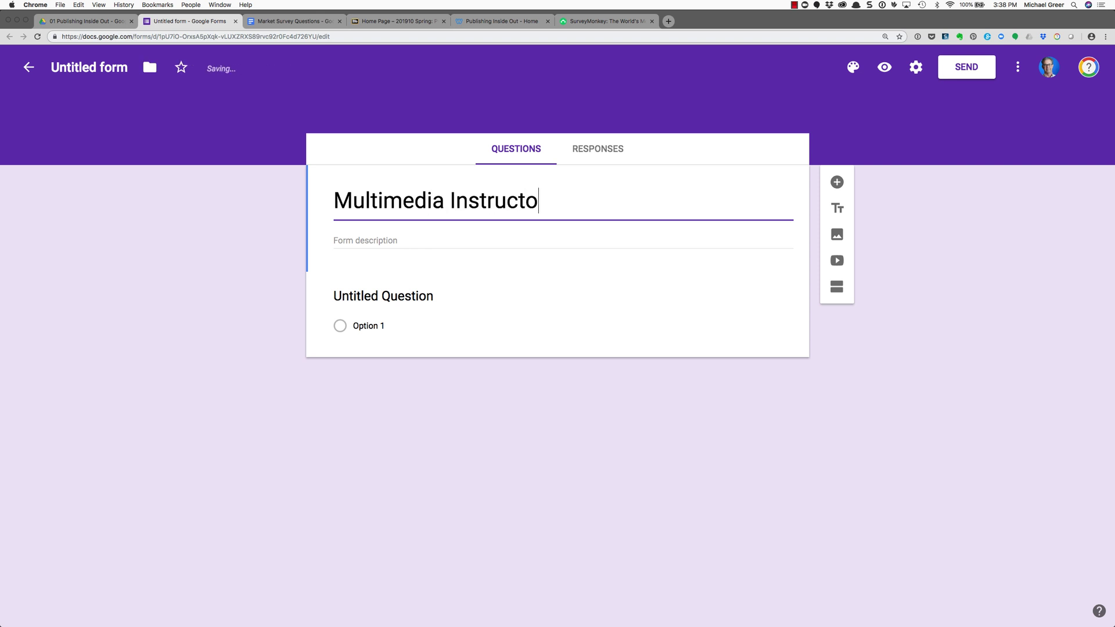
key(BackSpace)
text(ion Survey)
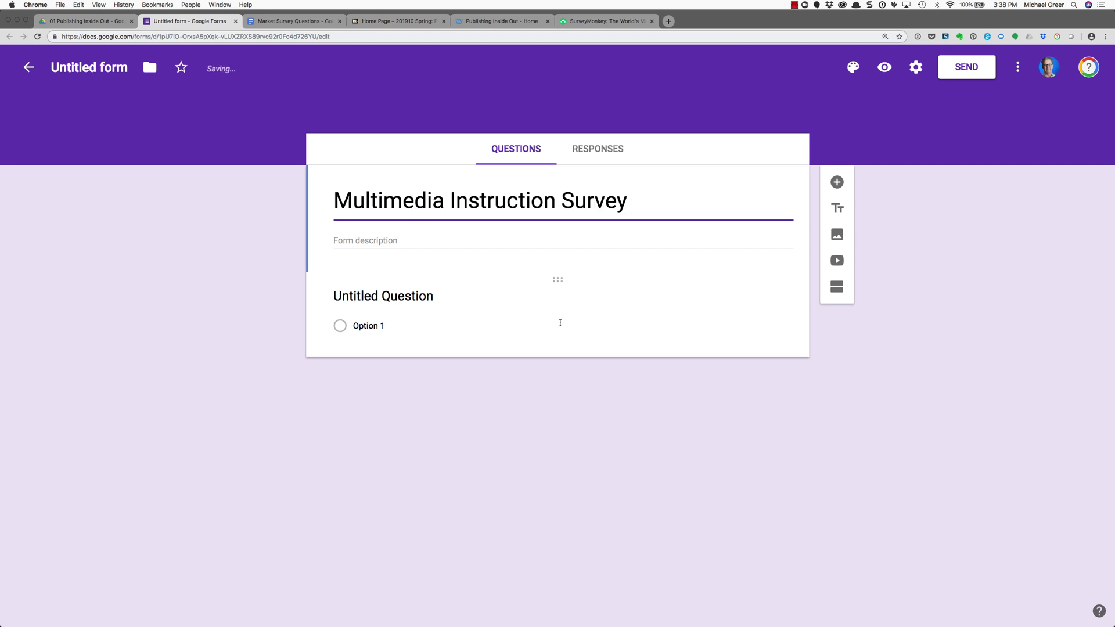
click(79, 71)
click(130, 231)
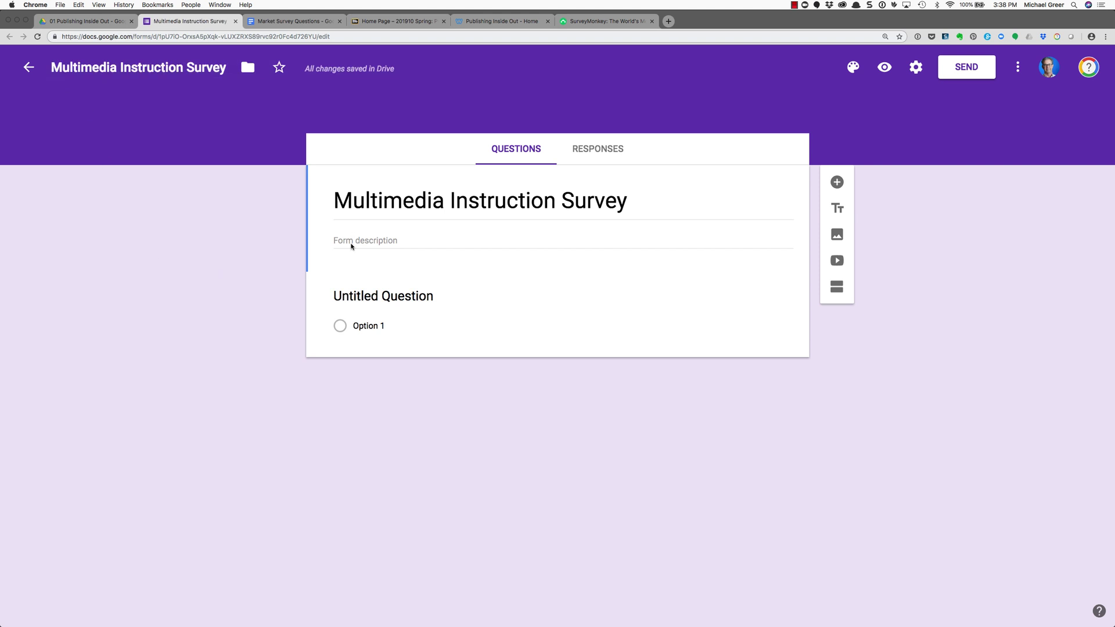
Step: Copy the question "How much experience do you have creating and producing instructional media?" from the Market Survey Questions document
click(348, 296)
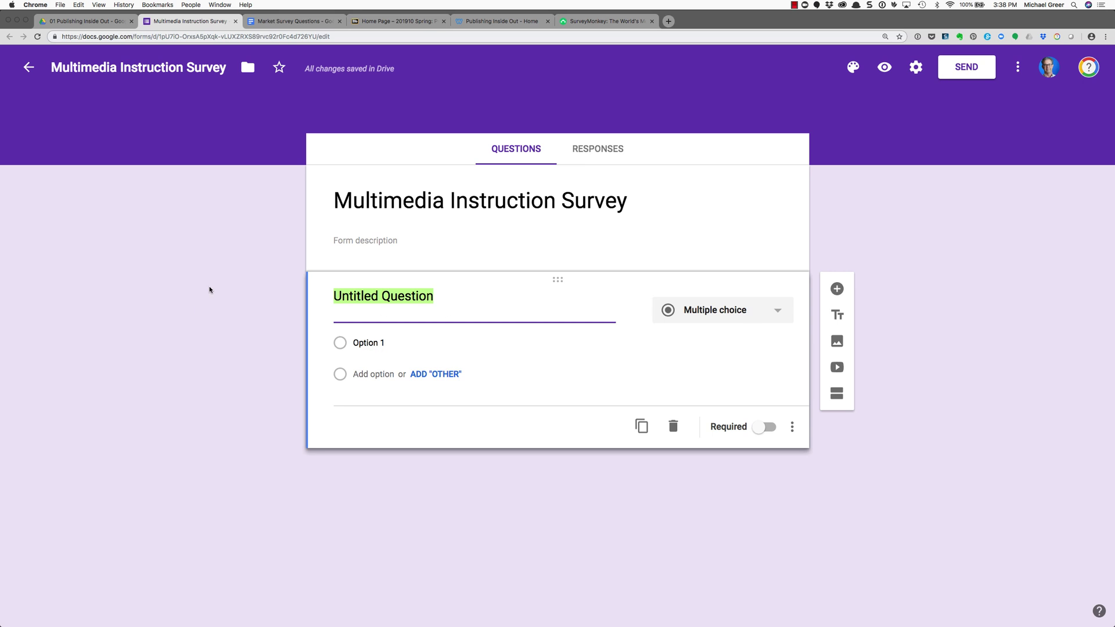
click(265, 22)
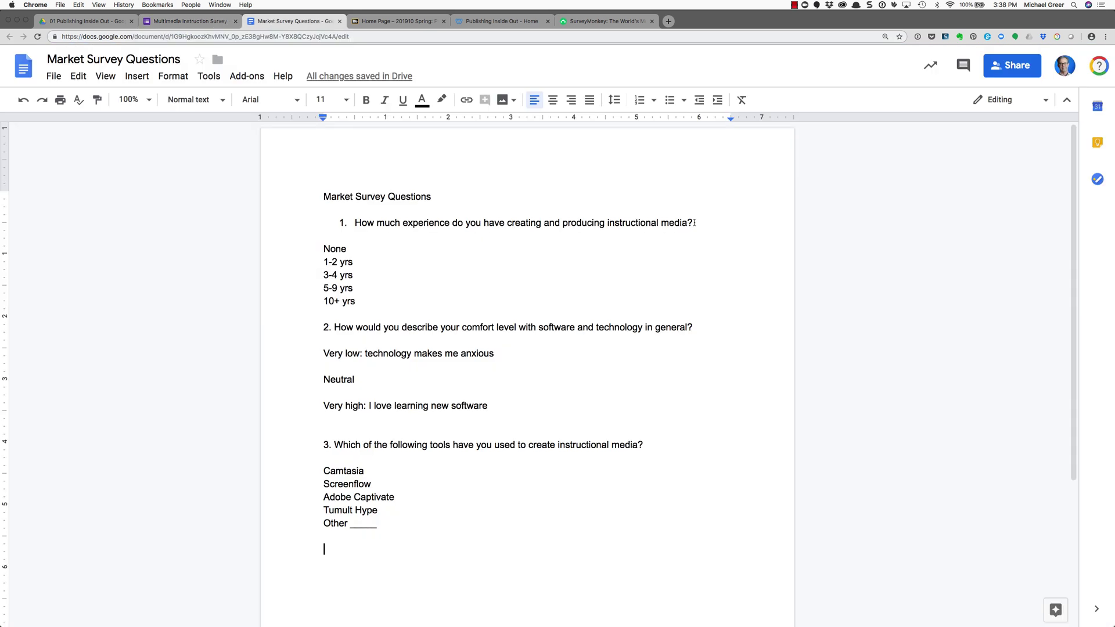
drag(693, 223, 356, 225)
key(super+c)
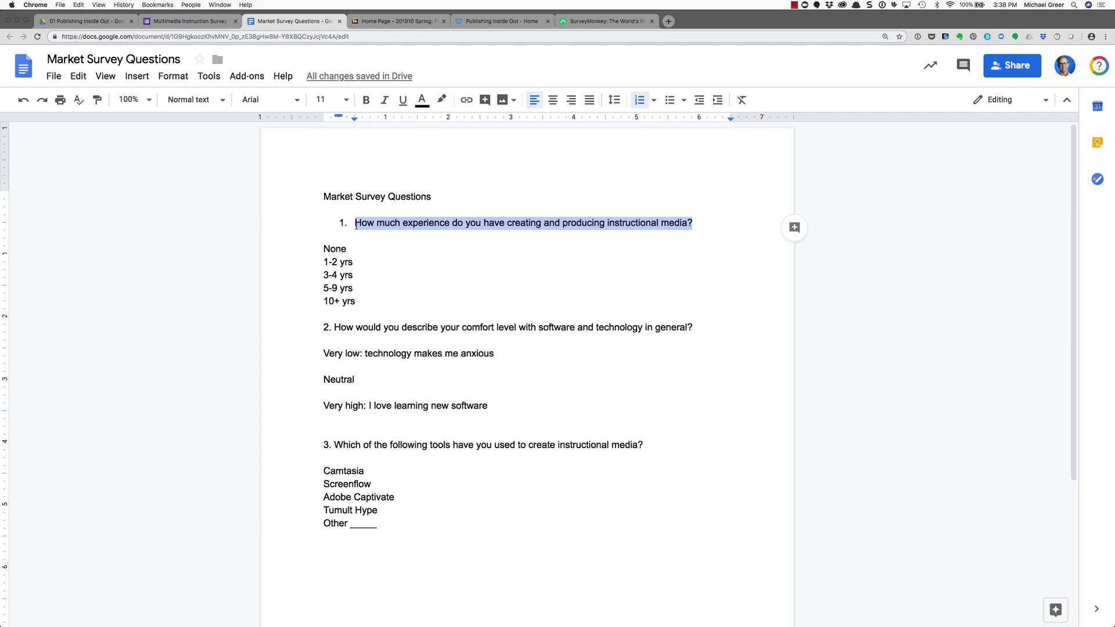
Step: In the survey form, choose Multiple choice as the first question's type and replace its placeholder title with the copied question
click(190, 20)
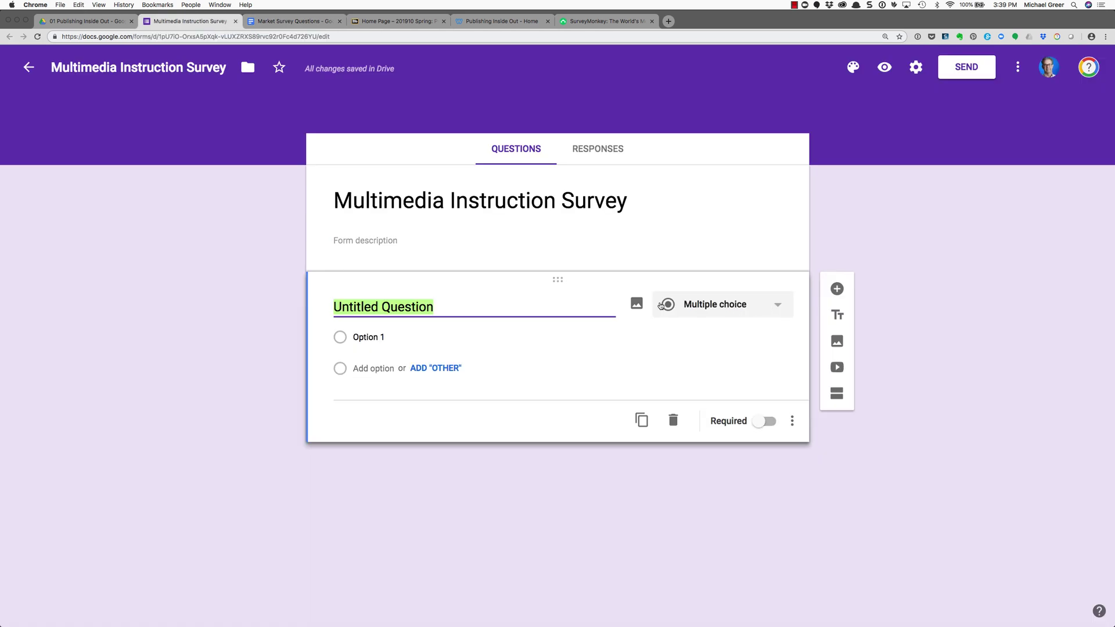
click(777, 308)
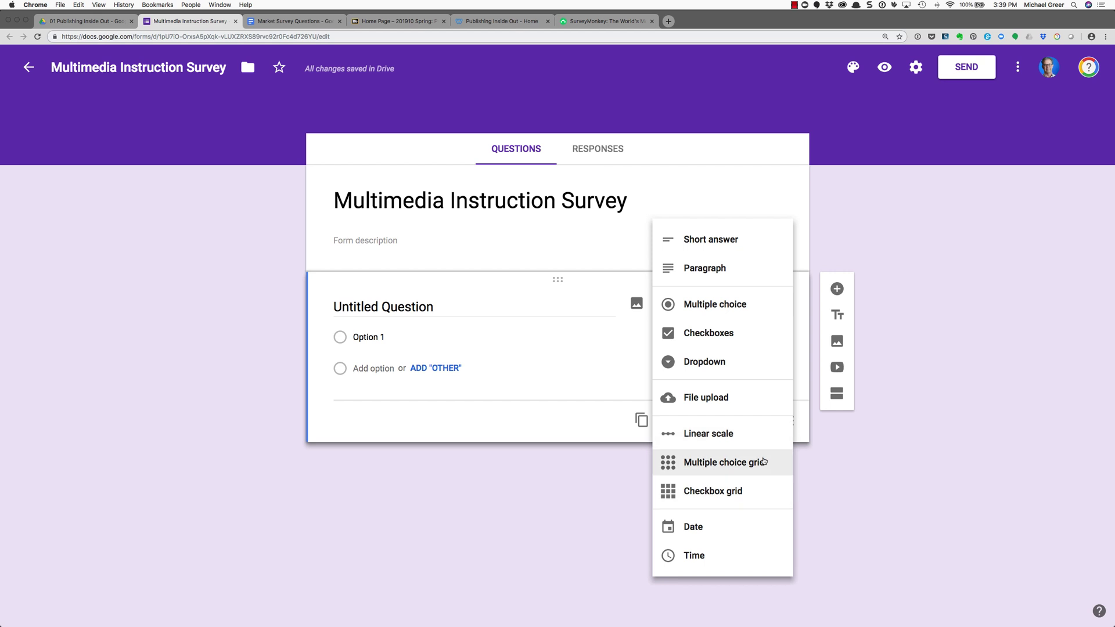
click(738, 308)
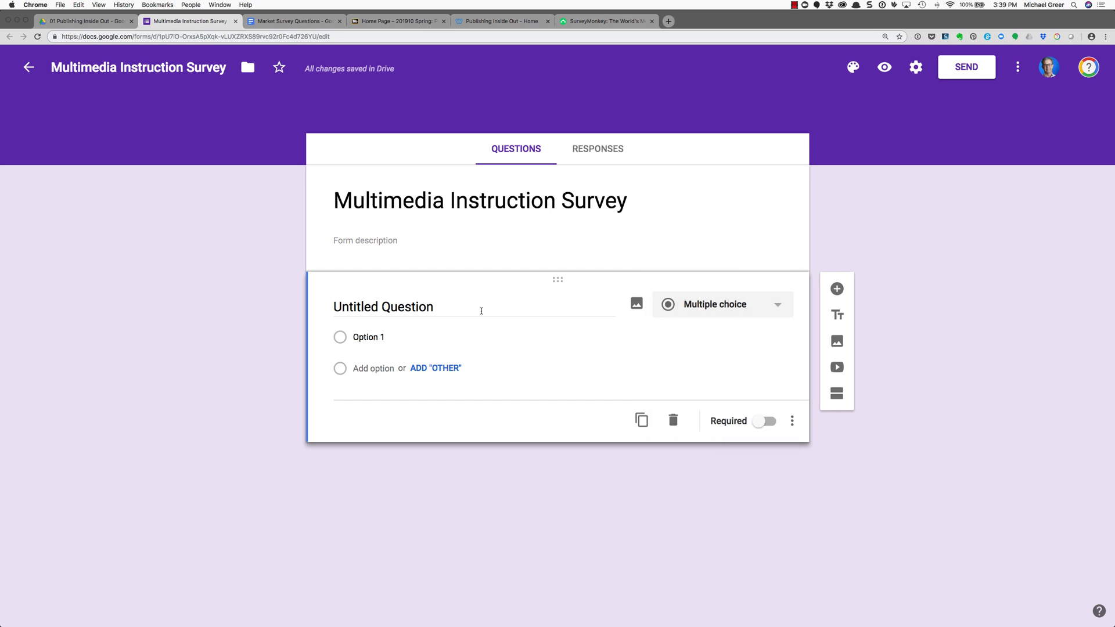
click(480, 310)
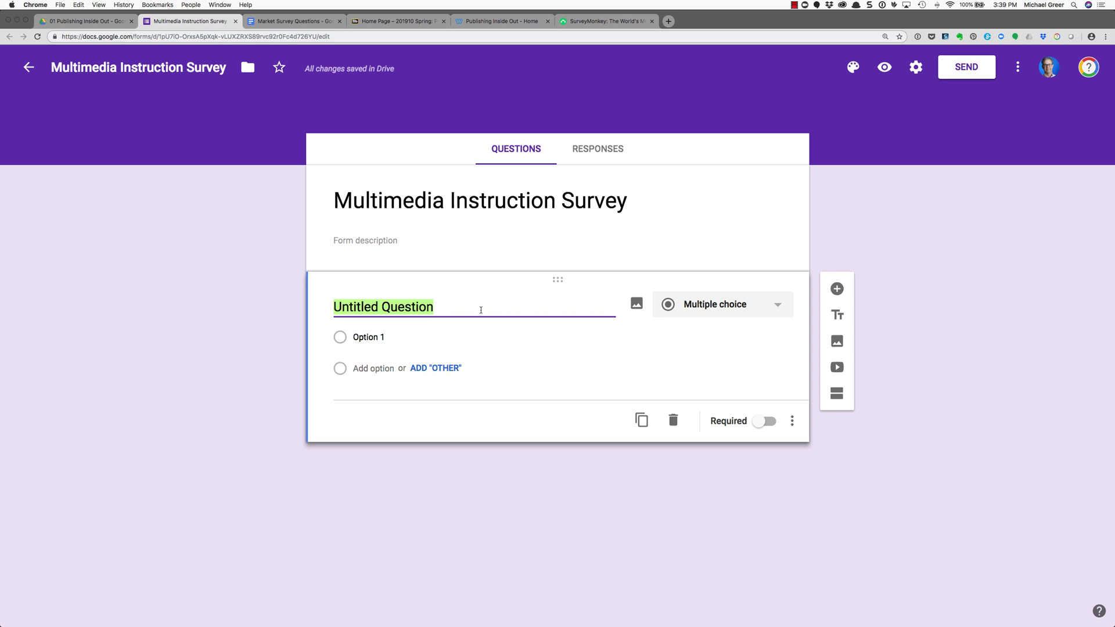
key(super+v)
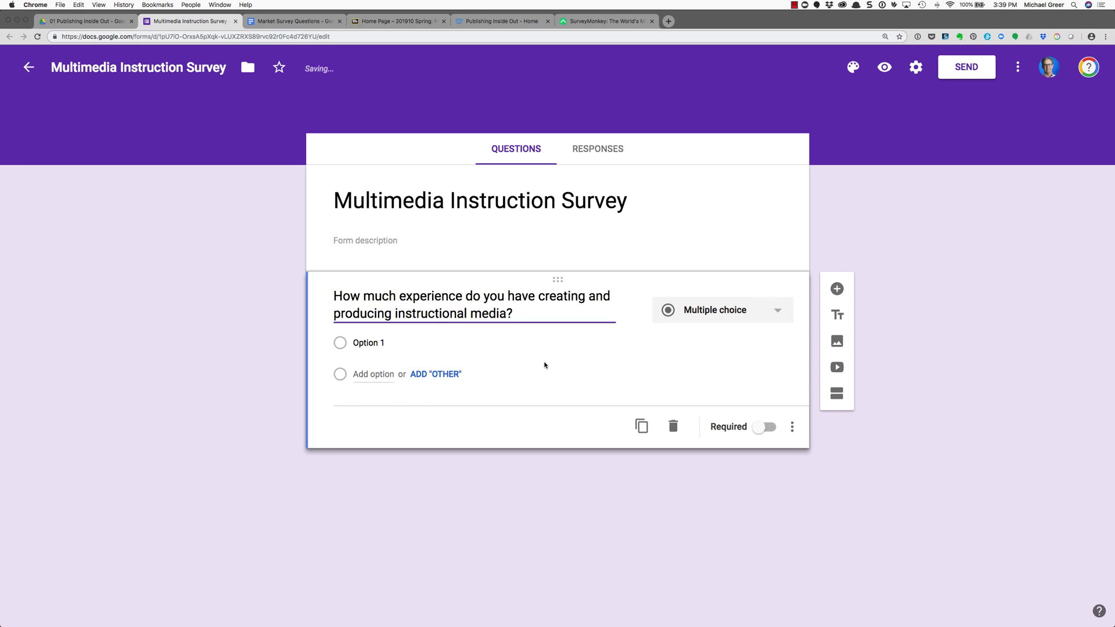
Step: Enter "None", "1-2 years", "3-4 years" and "5-9 years" as the first four answer options of the experience question
click(359, 343)
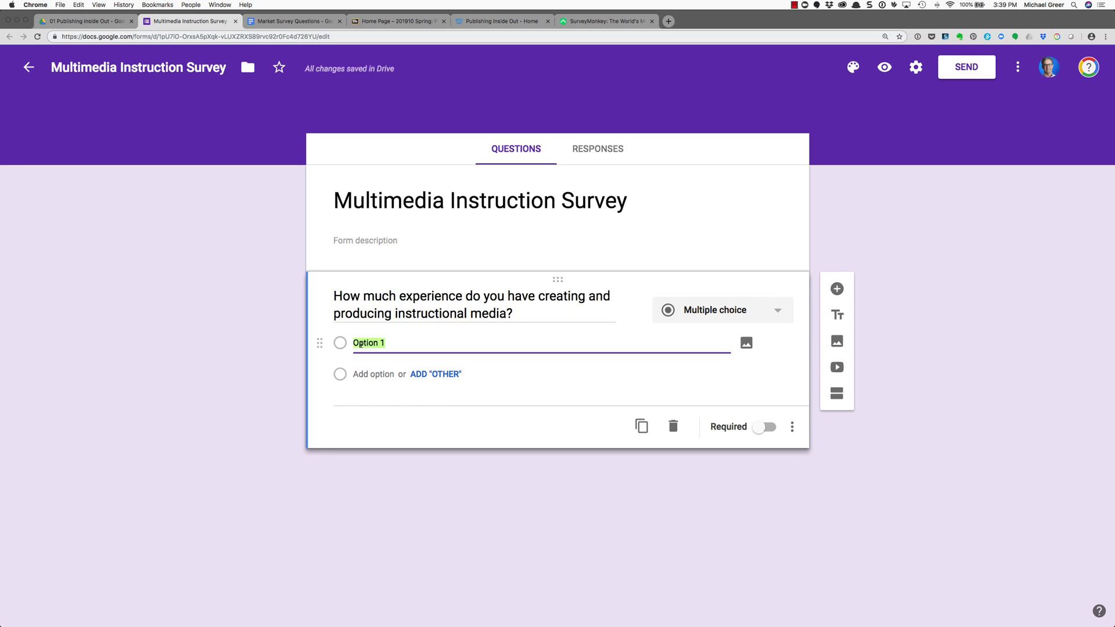
text(None)
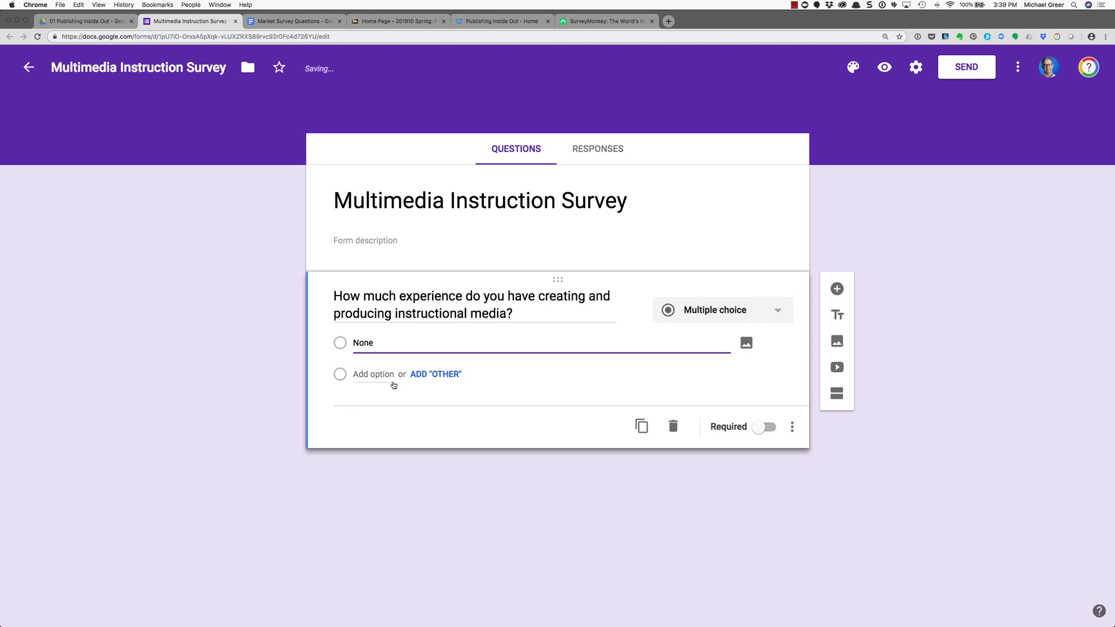
click(380, 375)
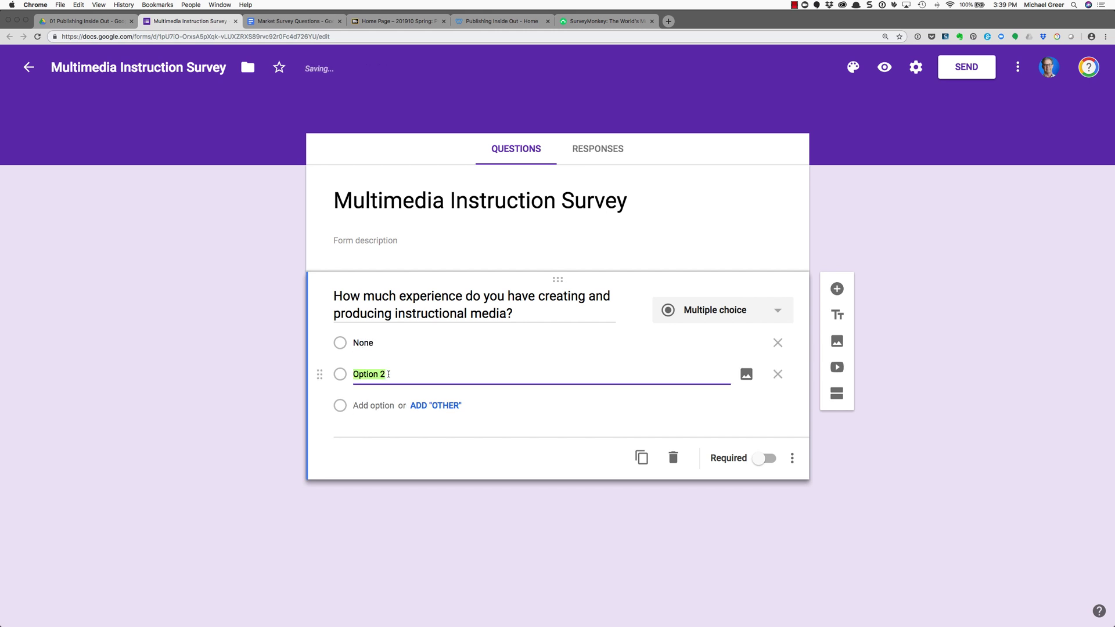
text(1-2 years)
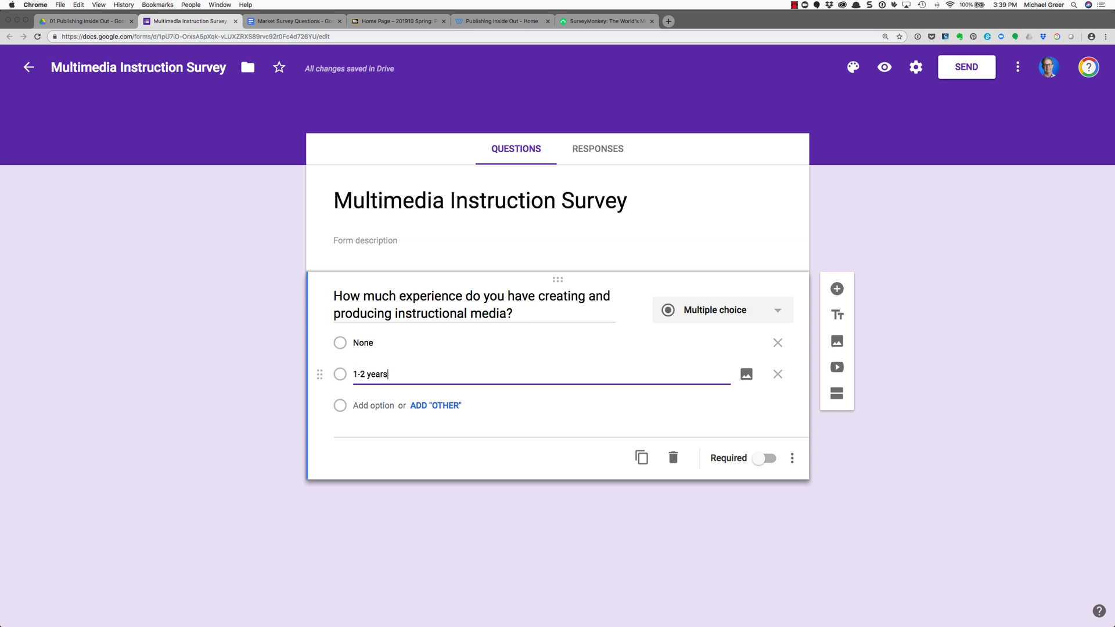
click(374, 405)
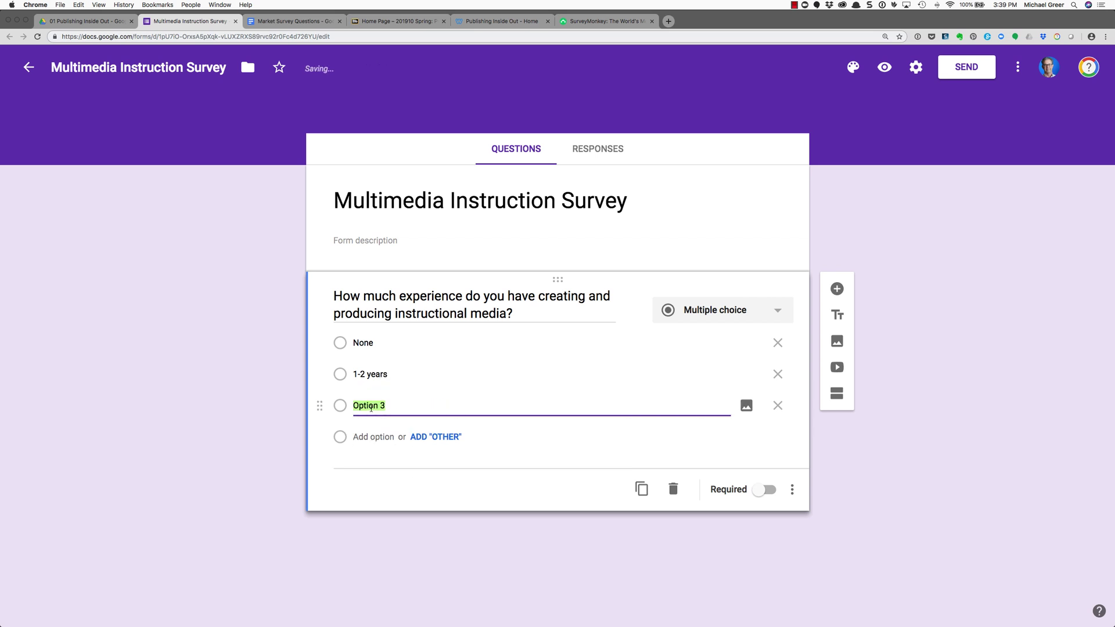
text(3-4 years)
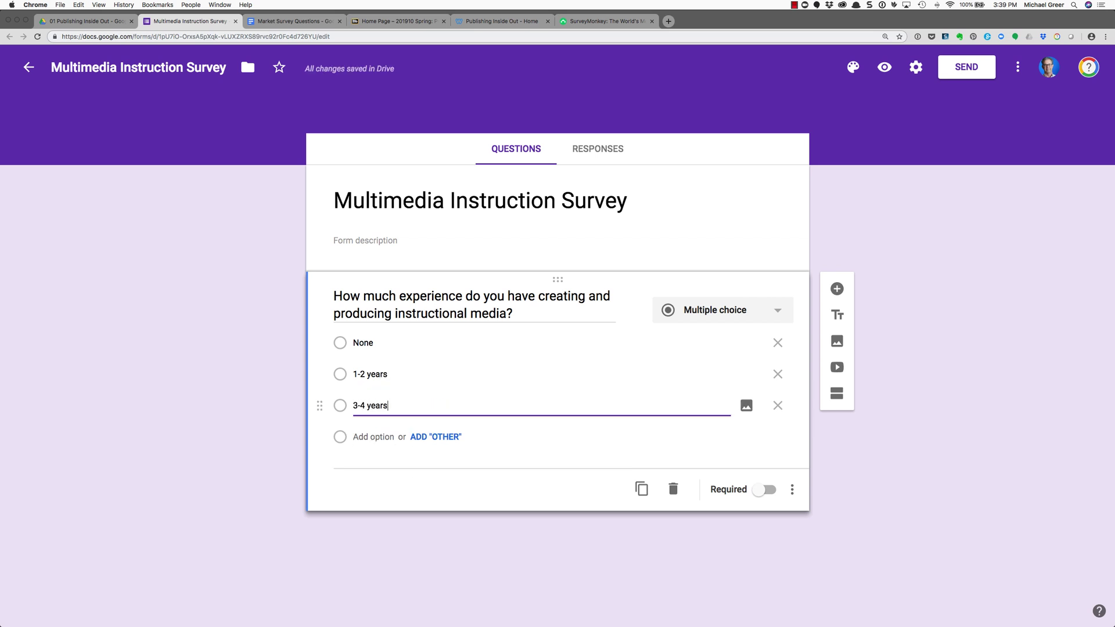
click(374, 437)
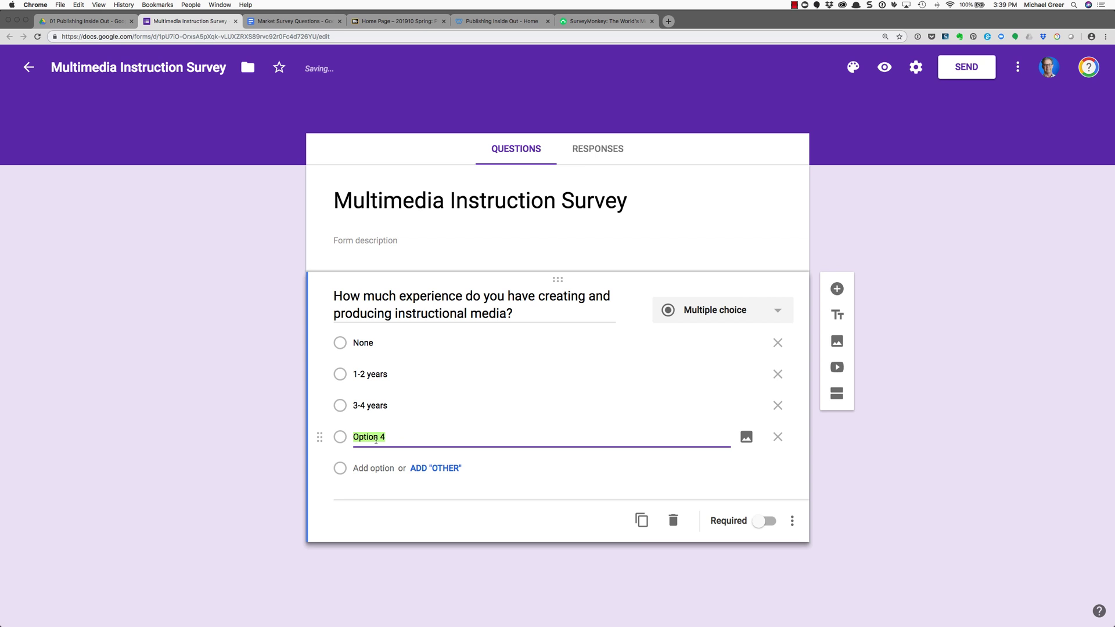
text(5-9 years)
Step: Add "10+ years" as the fifth answer option of the experience question and make the question required
click(398, 470)
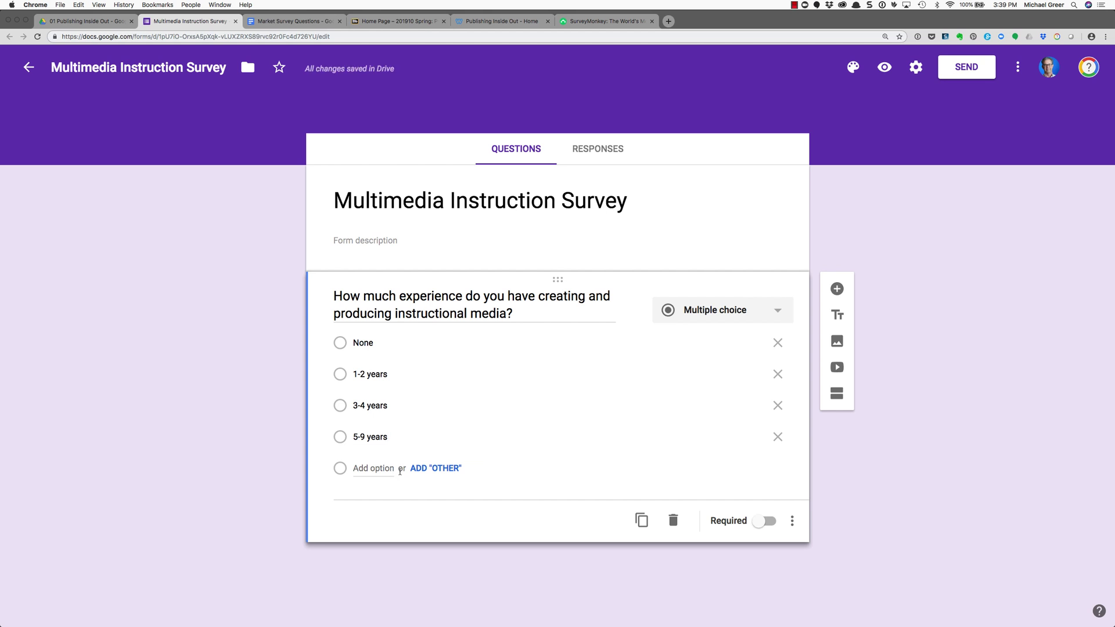
click(392, 469)
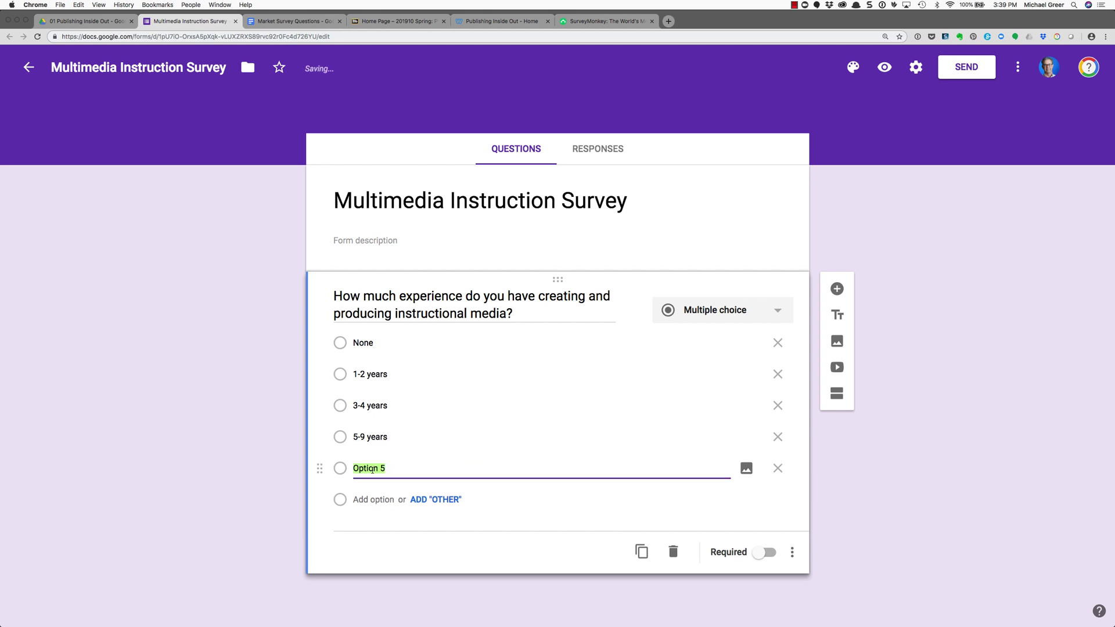
text(10=)
key(BackSpace)
text(+ years)
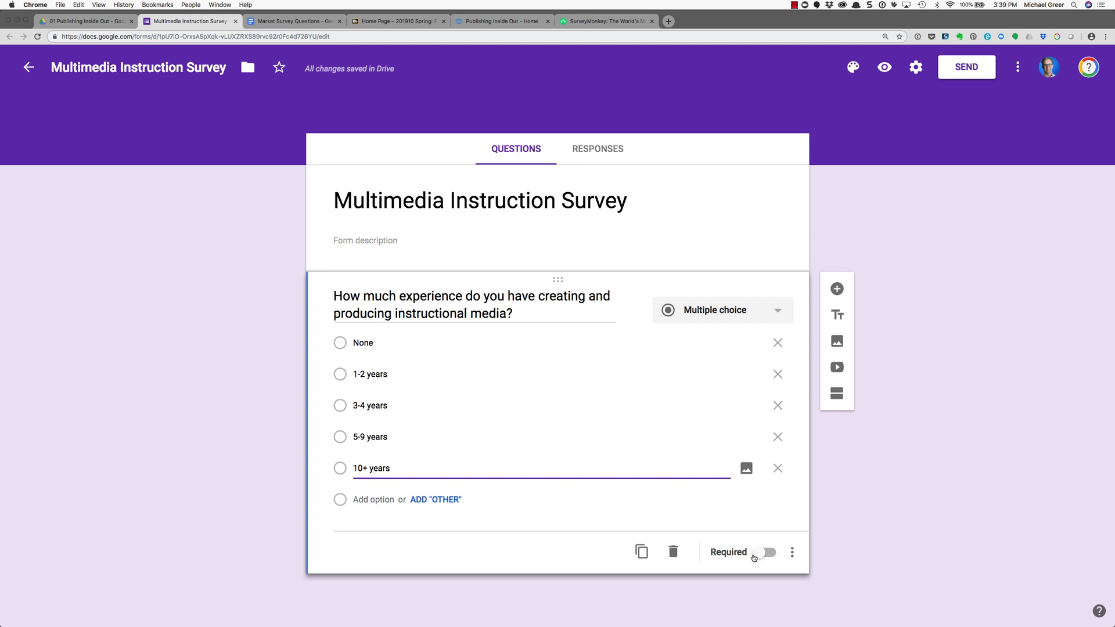
click(765, 556)
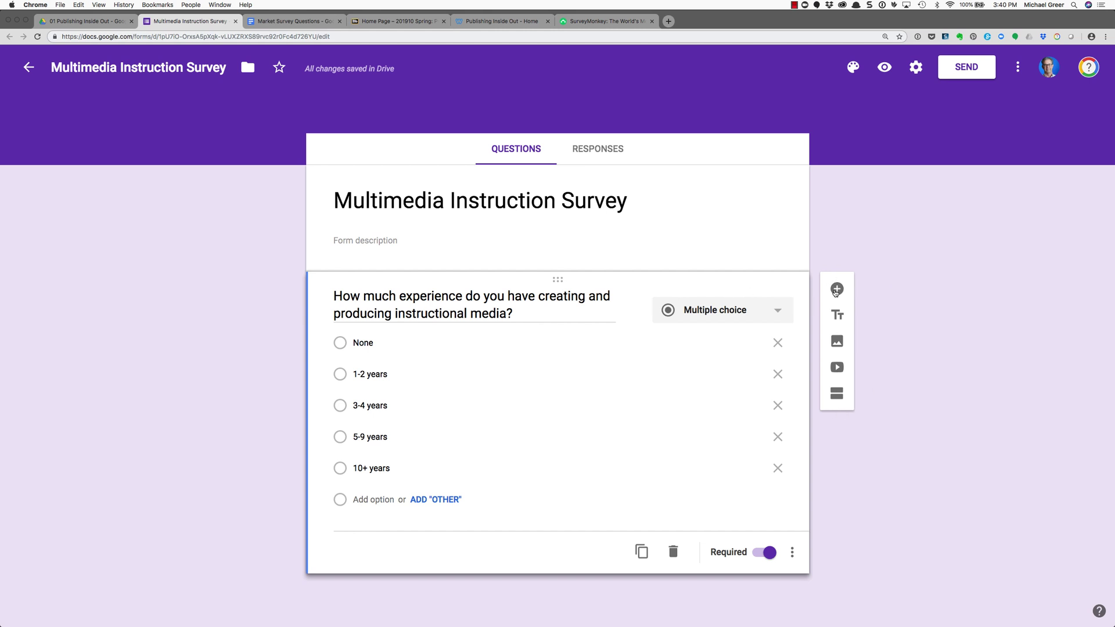
Step: Add a question titled "How would you describe your comfort level with software and technology in general?", copied from the Market Survey Questions document
click(837, 289)
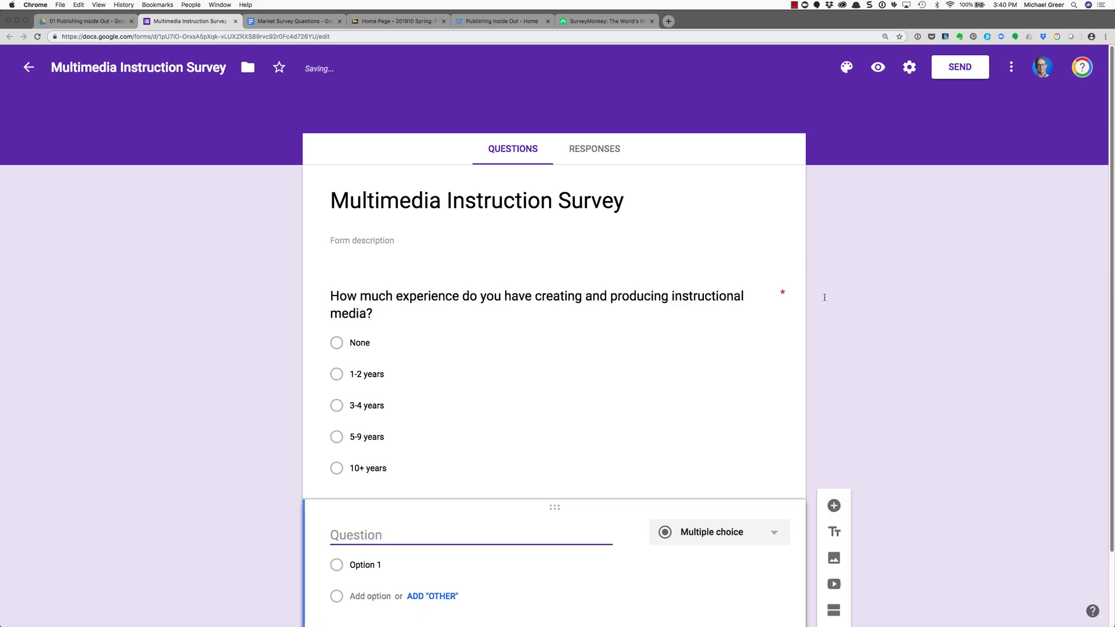
scroll(462, 442, down, 2)
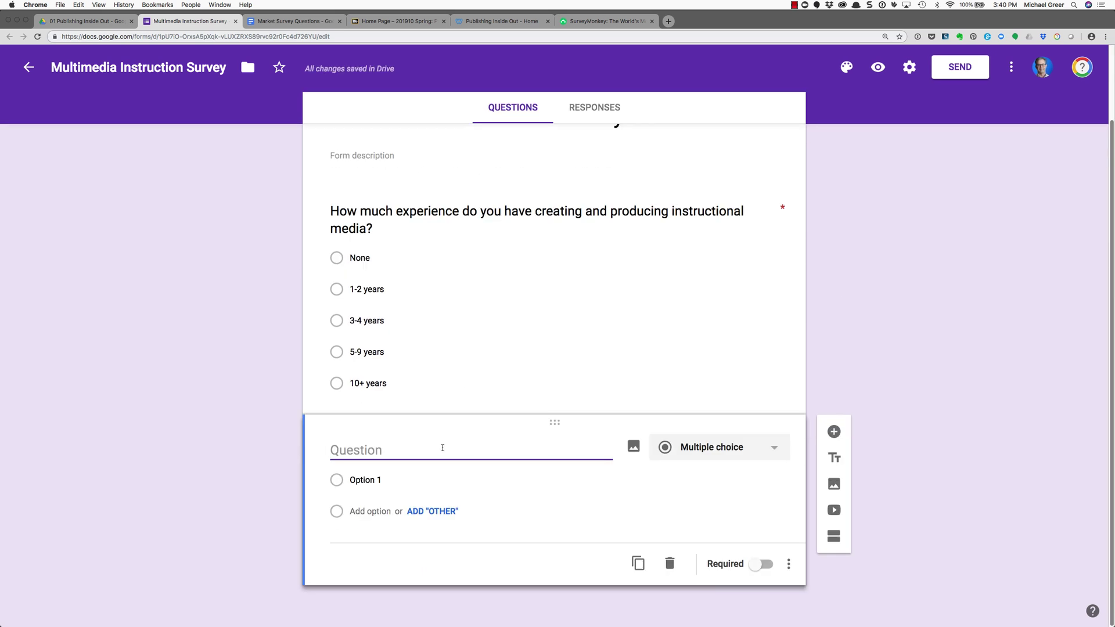
click(266, 21)
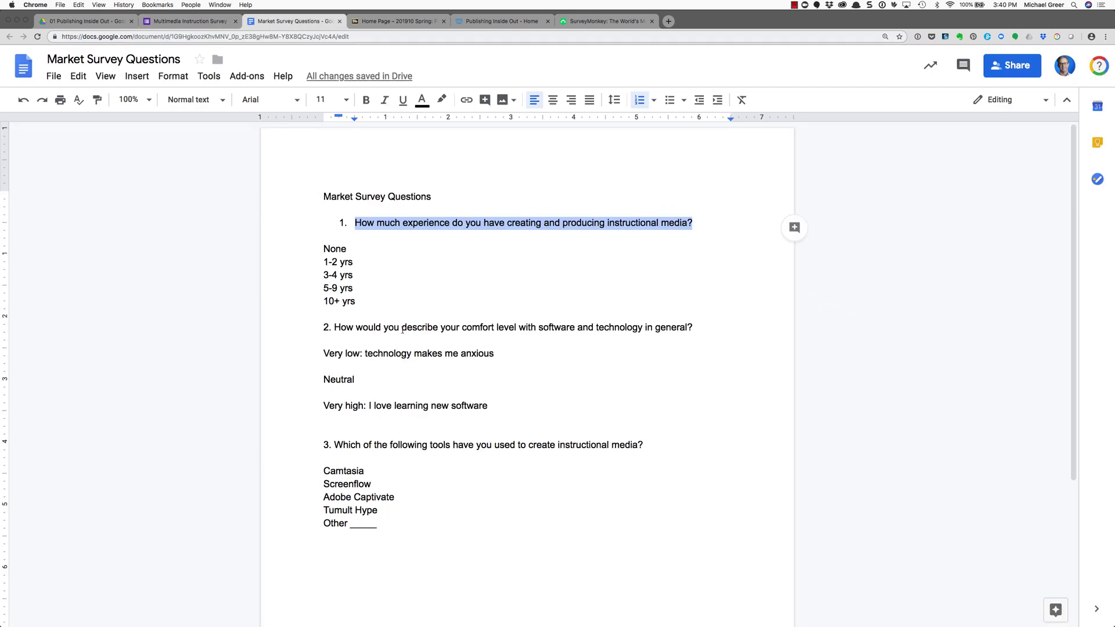
drag(697, 329, 335, 330)
key(super+c)
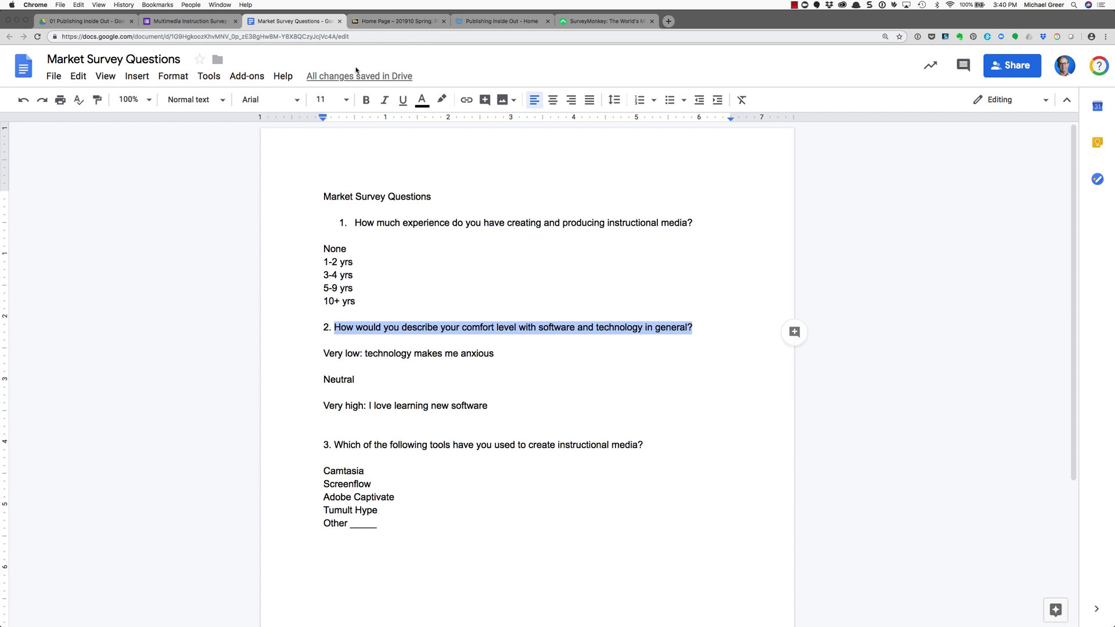
click(201, 22)
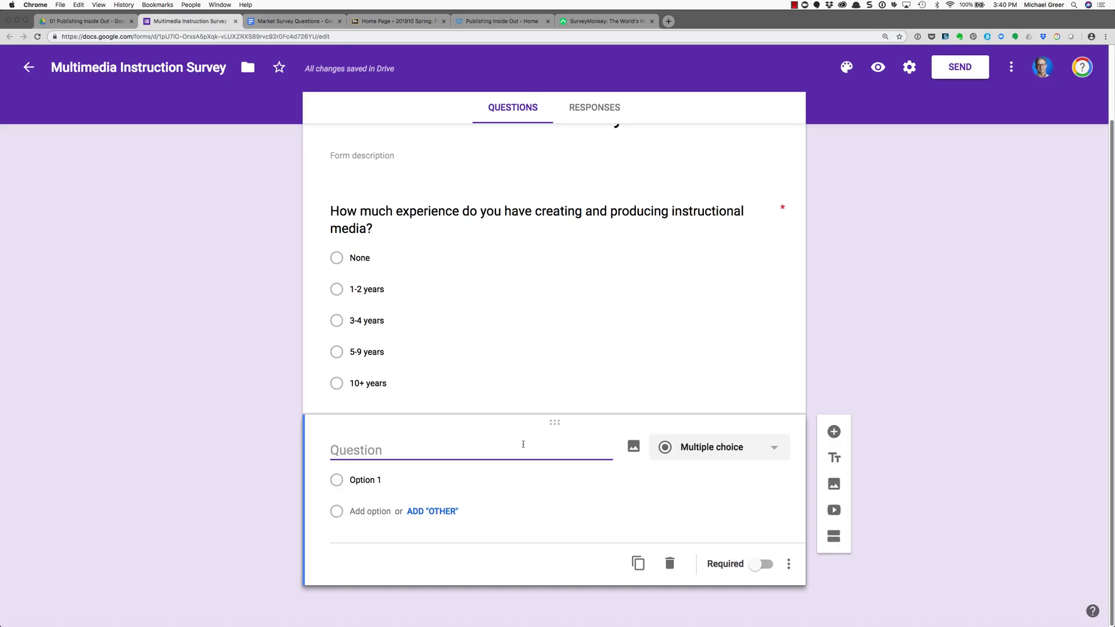
key(super+v)
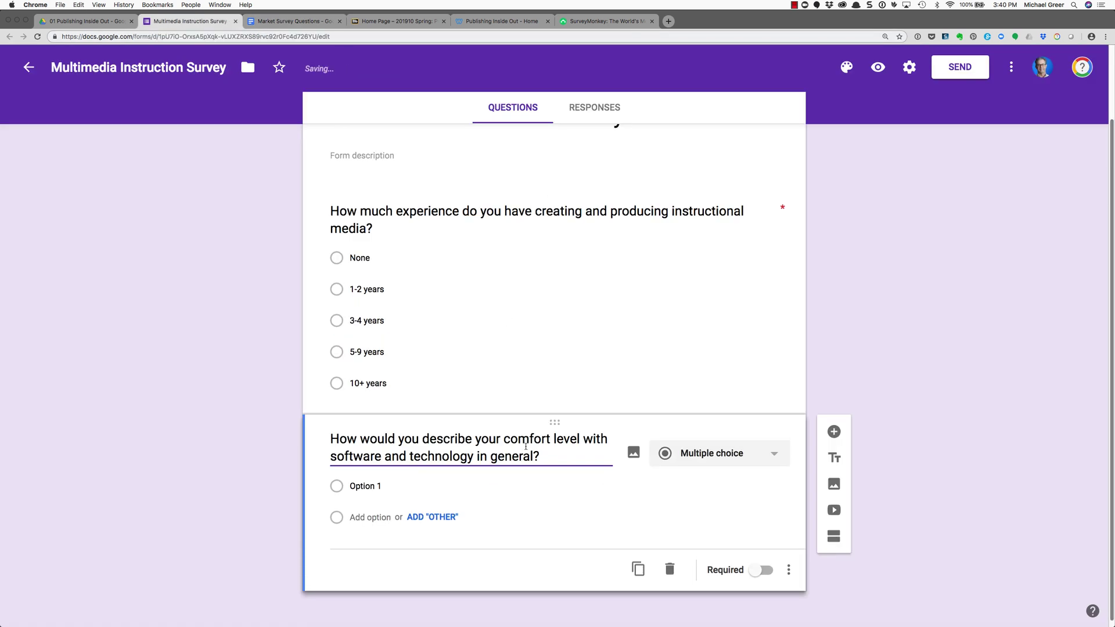
Step: Make the comfort-level question a required linear scale, labelling 1 as "Very anxious" and 5 as "Very comfortable"
click(777, 459)
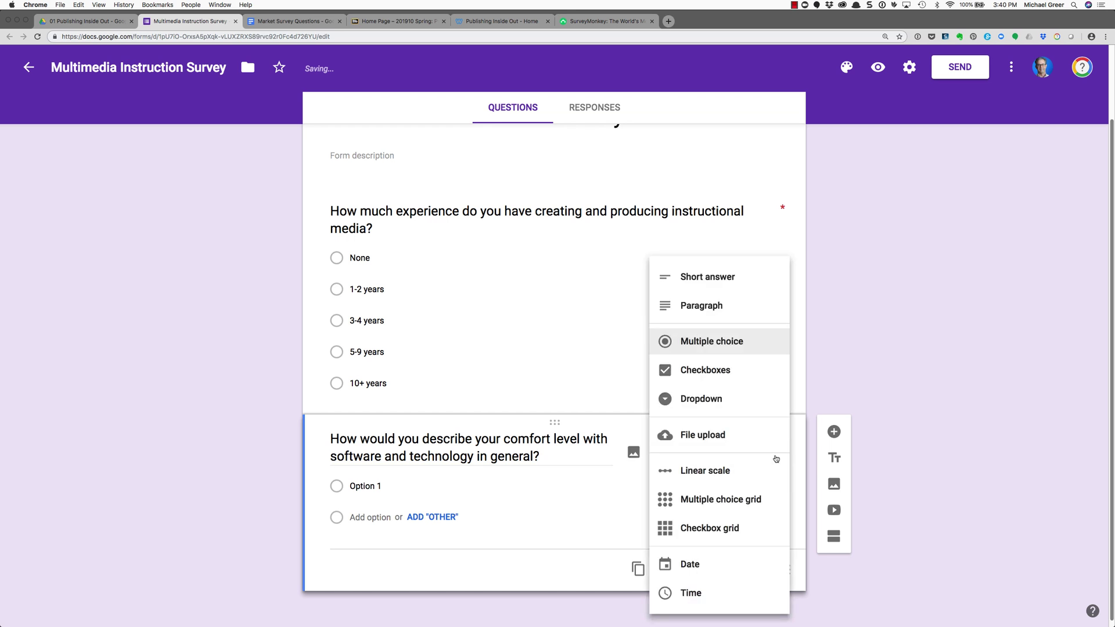
click(739, 472)
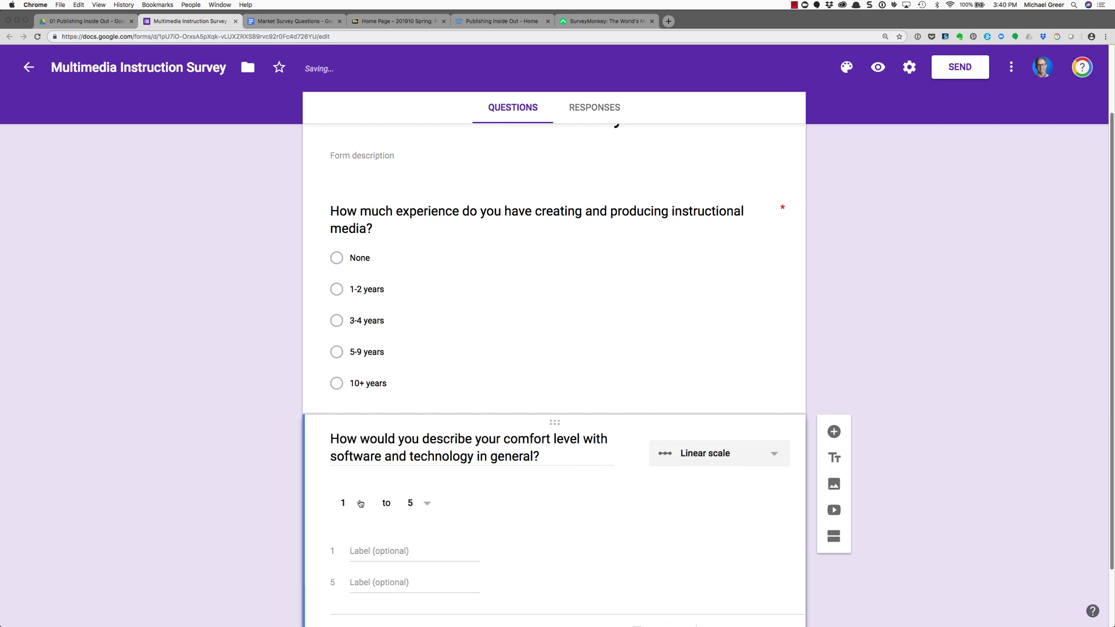
click(364, 552)
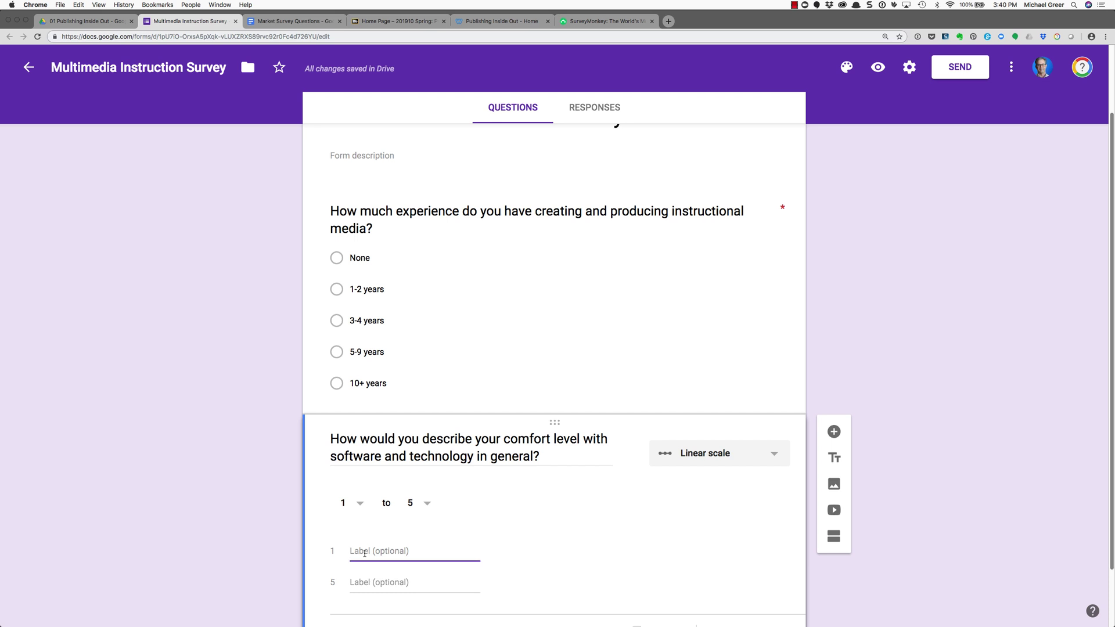
text(Very anxious)
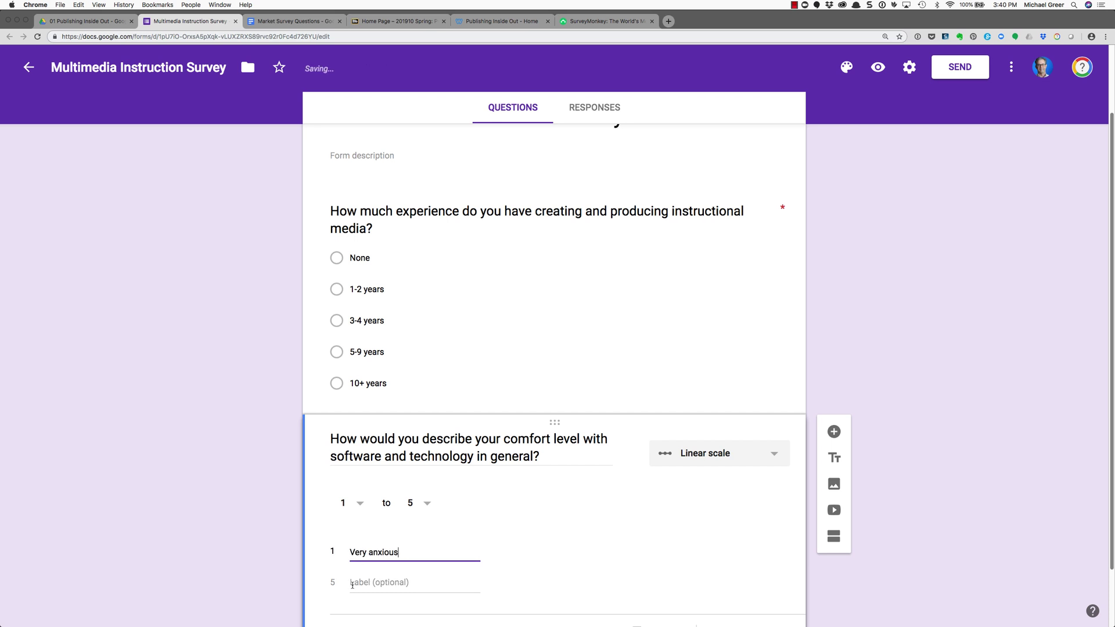
click(352, 585)
text(Very )
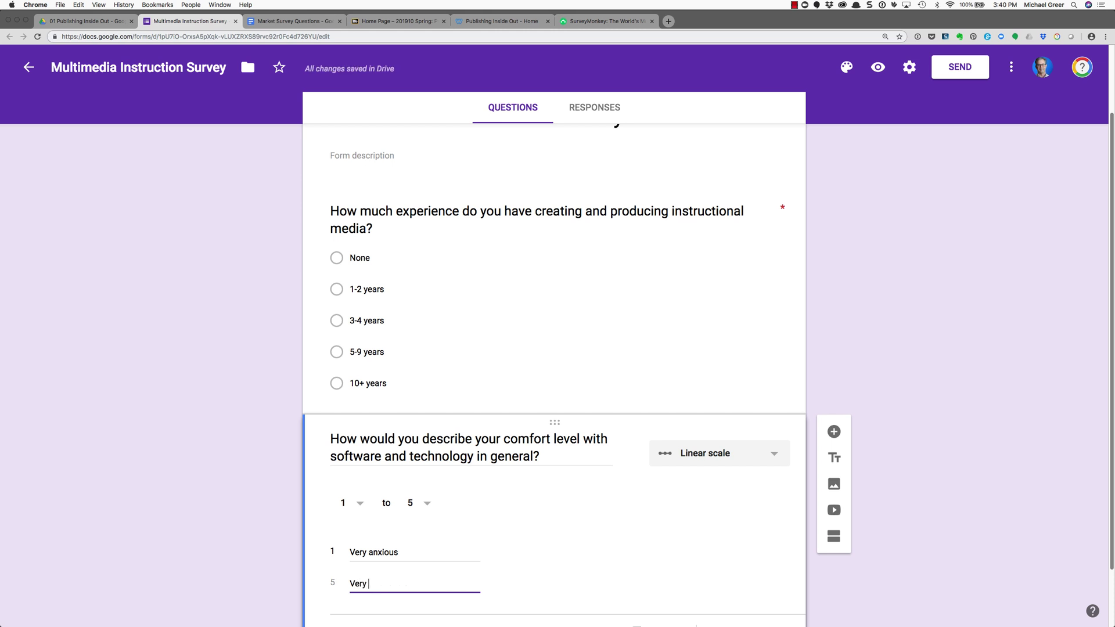
text(comfortab)
key(BackSpace)
text(table)
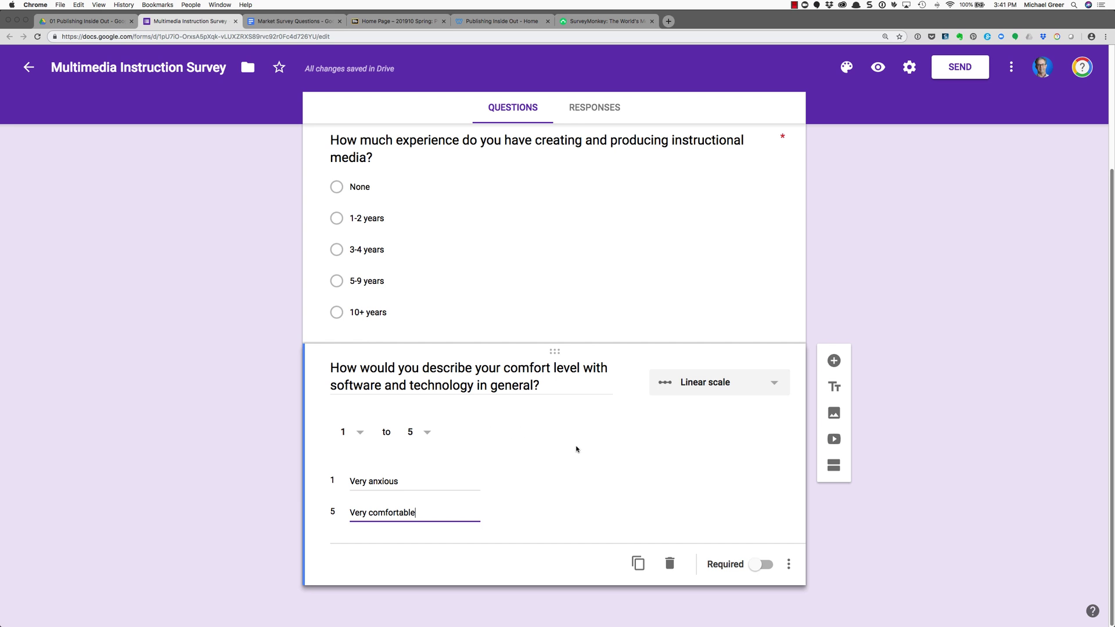
click(766, 565)
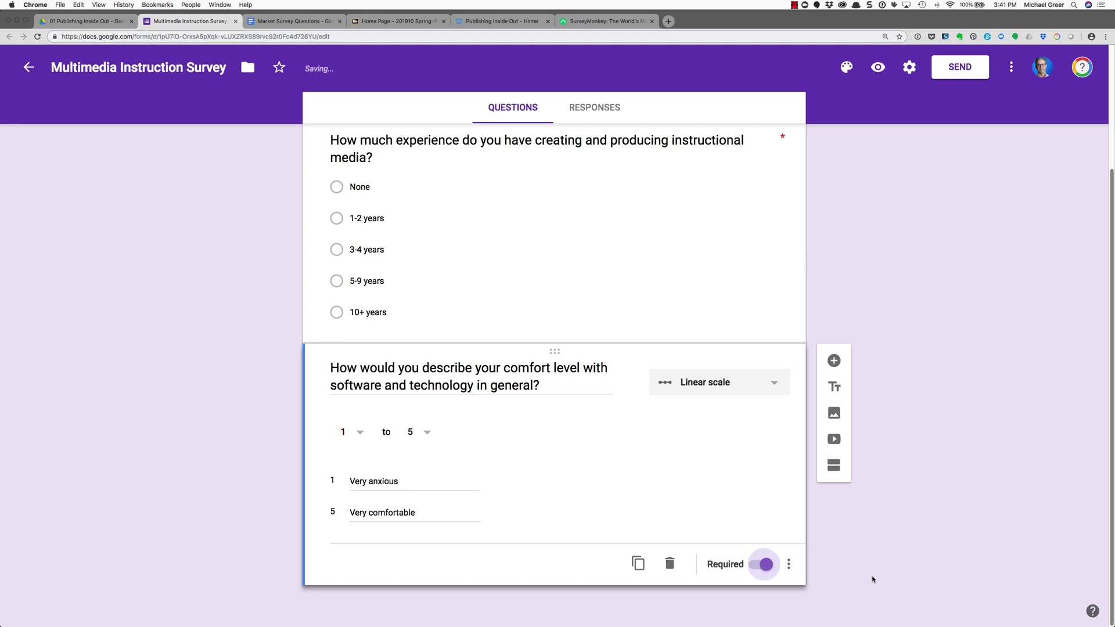
Step: Add a question titled "Which of the following tools have you used to create instructional media?", copied from the Market Survey Questions document
click(835, 361)
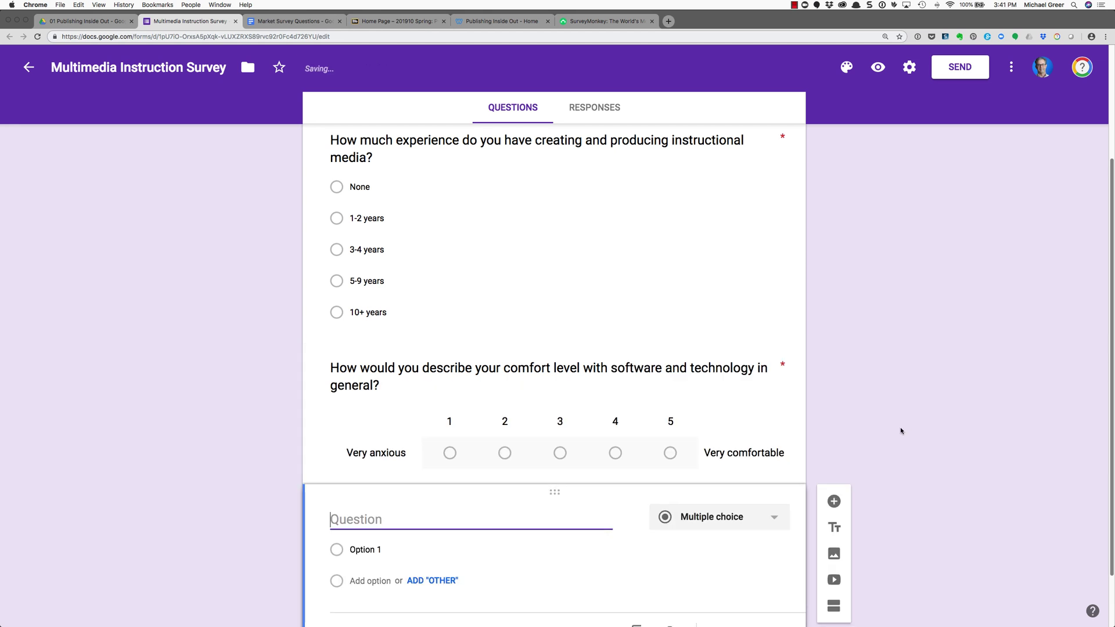
click(276, 23)
scroll(369, 433, down, 2)
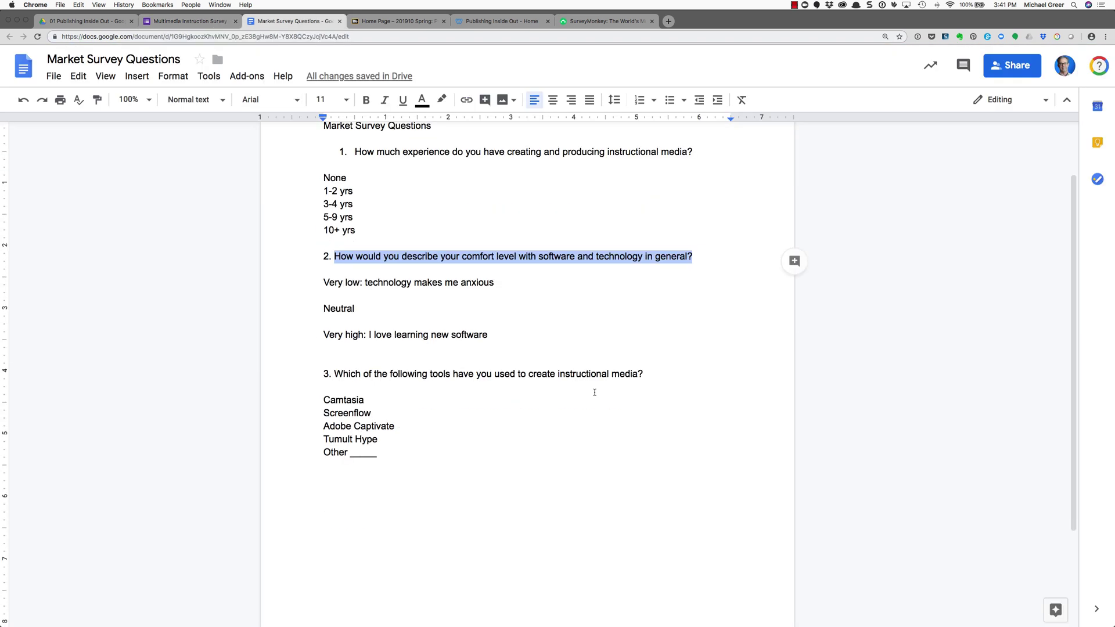
drag(648, 375, 336, 376)
key(cmd+c)
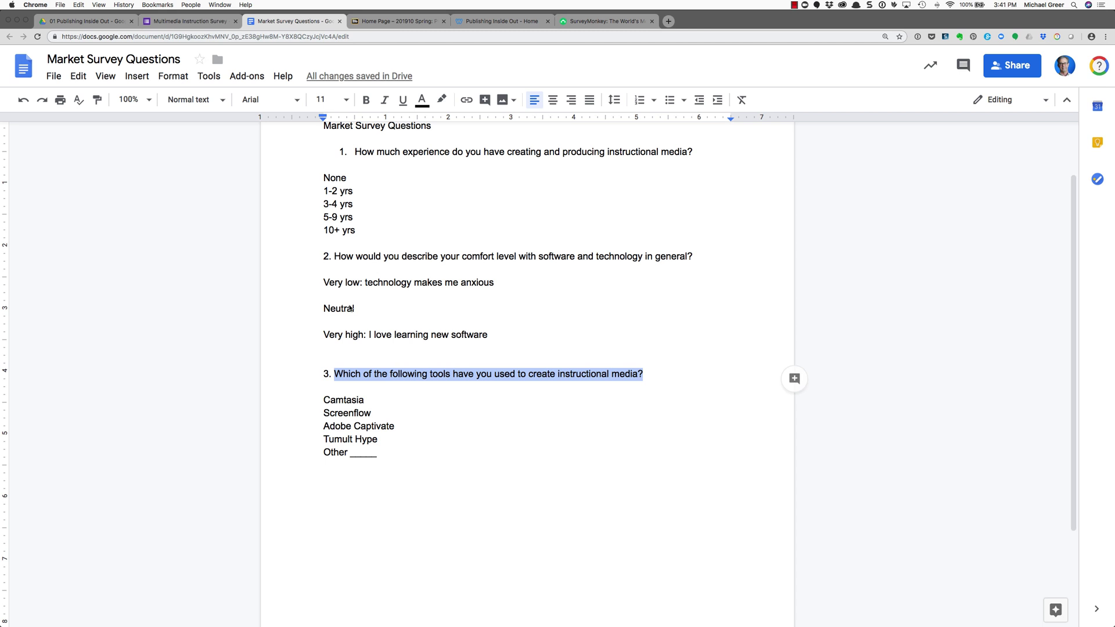
click(184, 21)
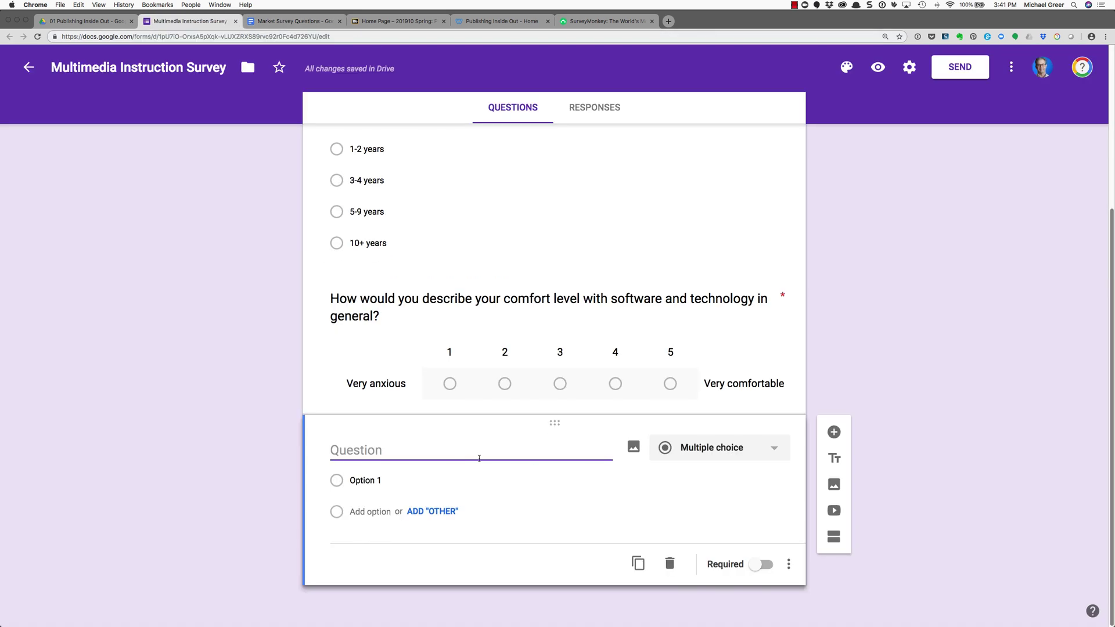
key(cmd+v)
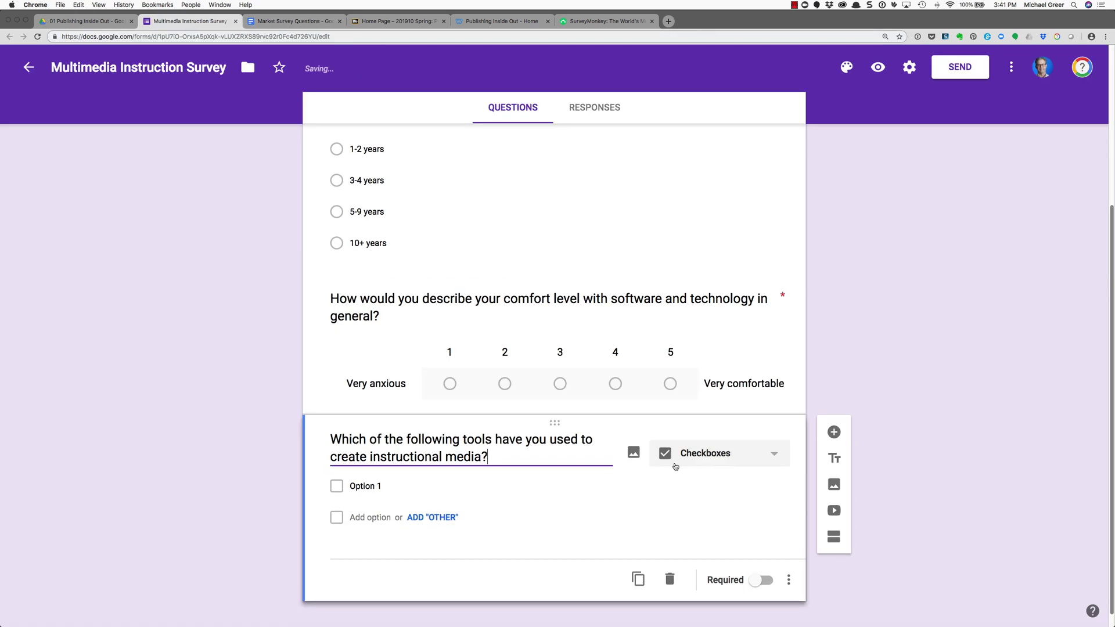
Step: Set the tools question to checkboxes and enter "Camtasia" and "Screenflow" as its first two options
click(767, 458)
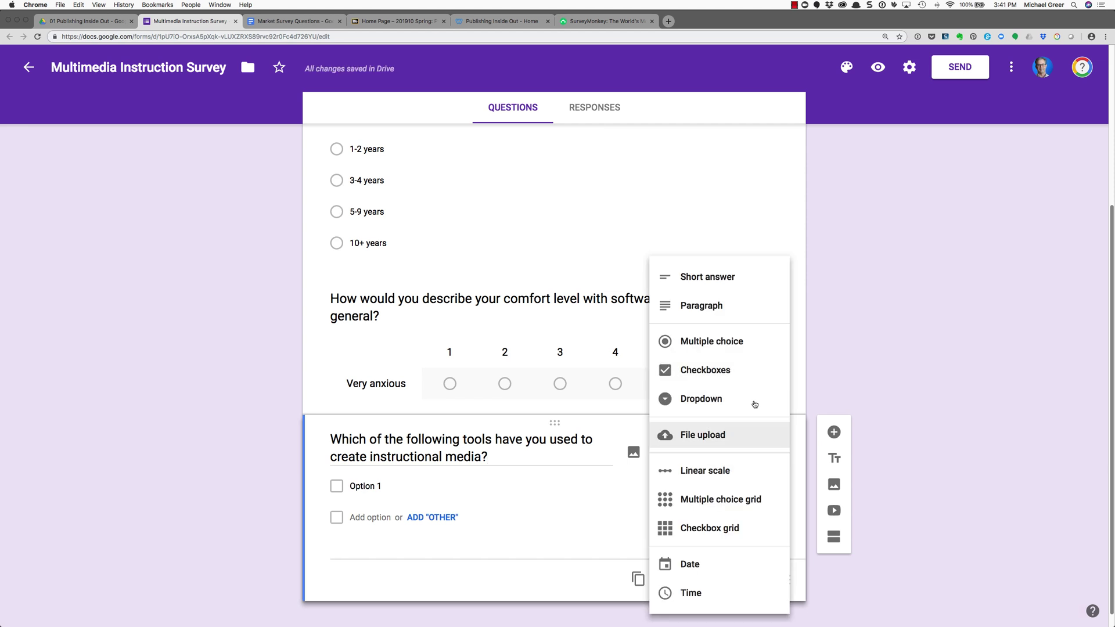
click(726, 369)
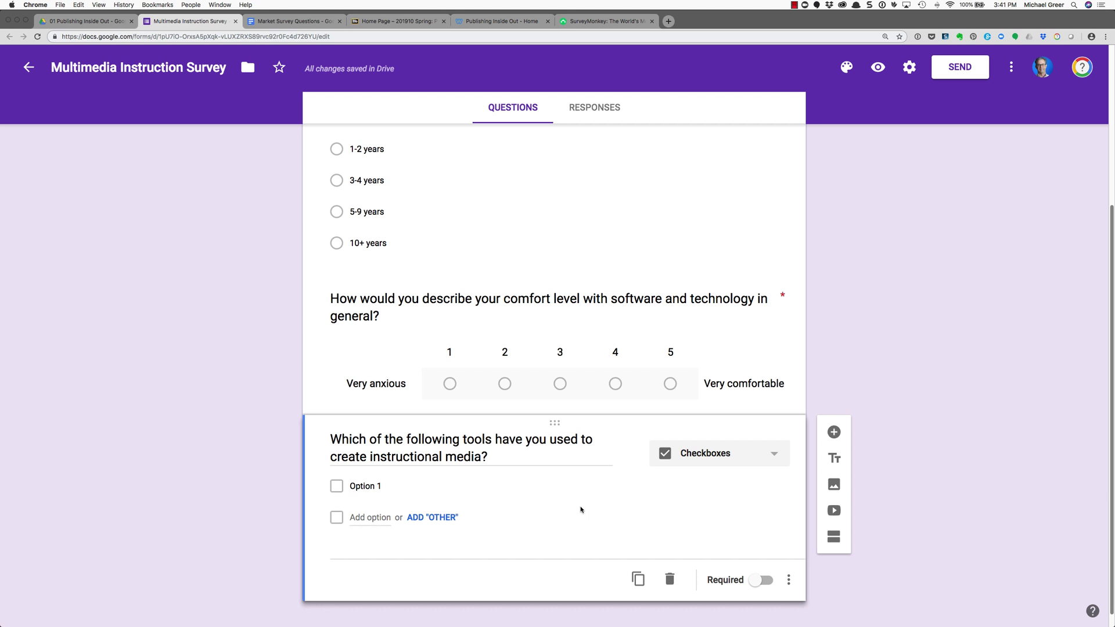
click(379, 486)
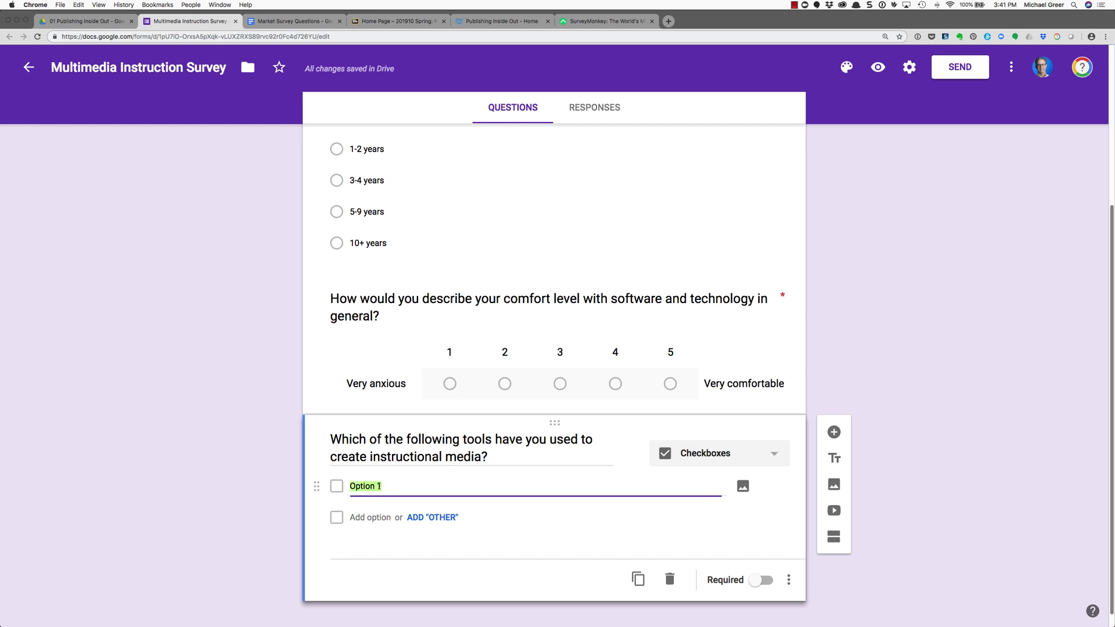
text(Camtsa)
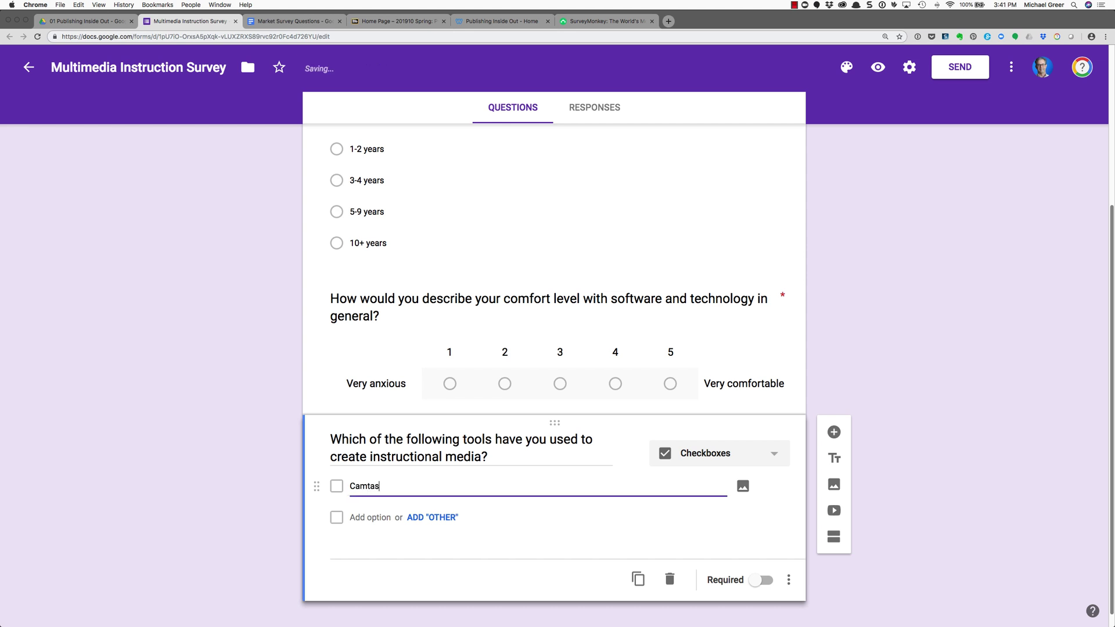
text(ia)
key(Return)
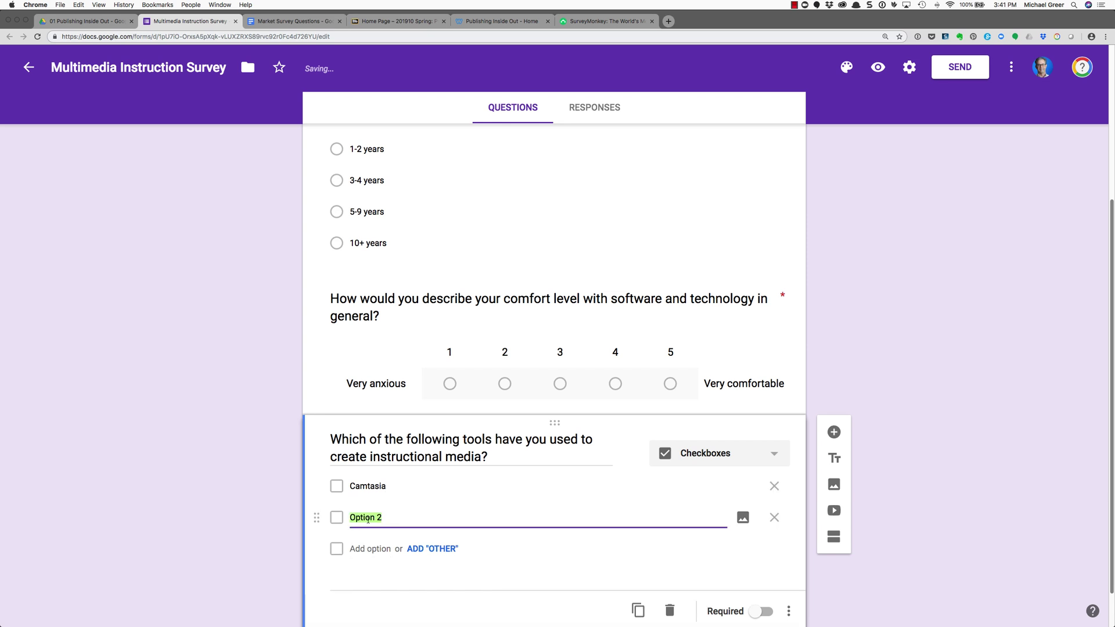
text(Screenflow)
key(Return)
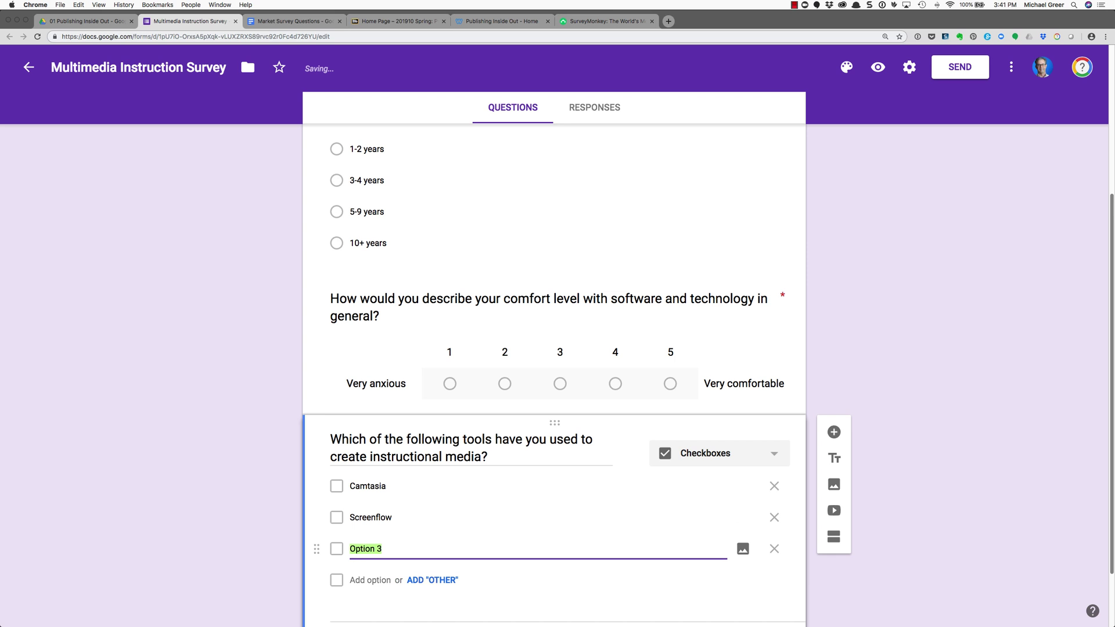
Step: Add "Adobe Captivate" and "Tumult Hype" as the third and fourth options of the tools question
text(Adobe Ca)
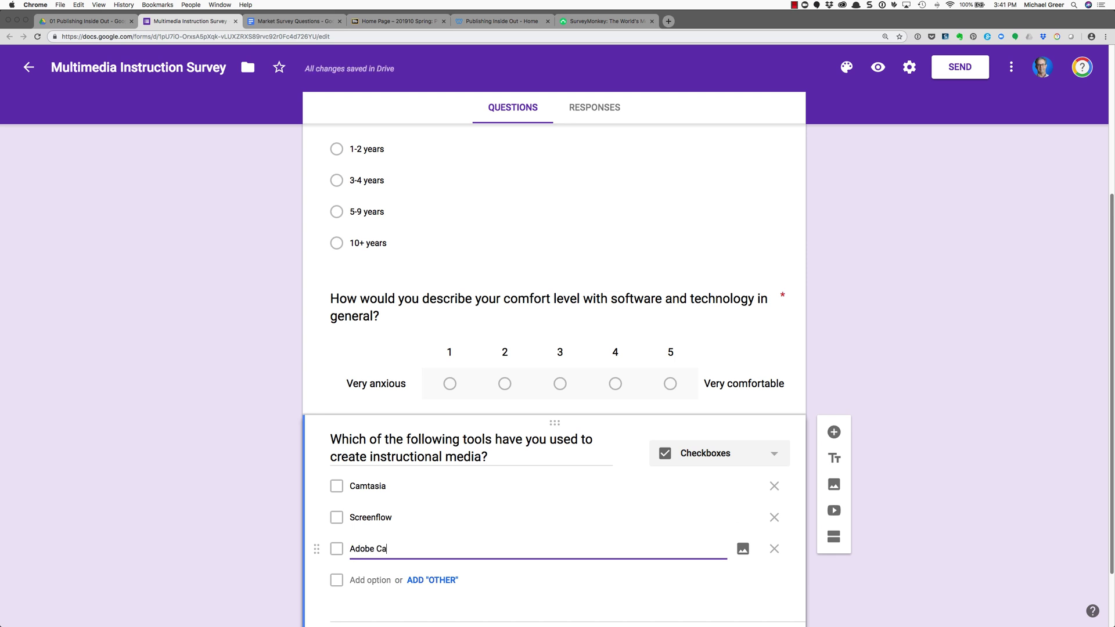
text(ptivate)
click(358, 579)
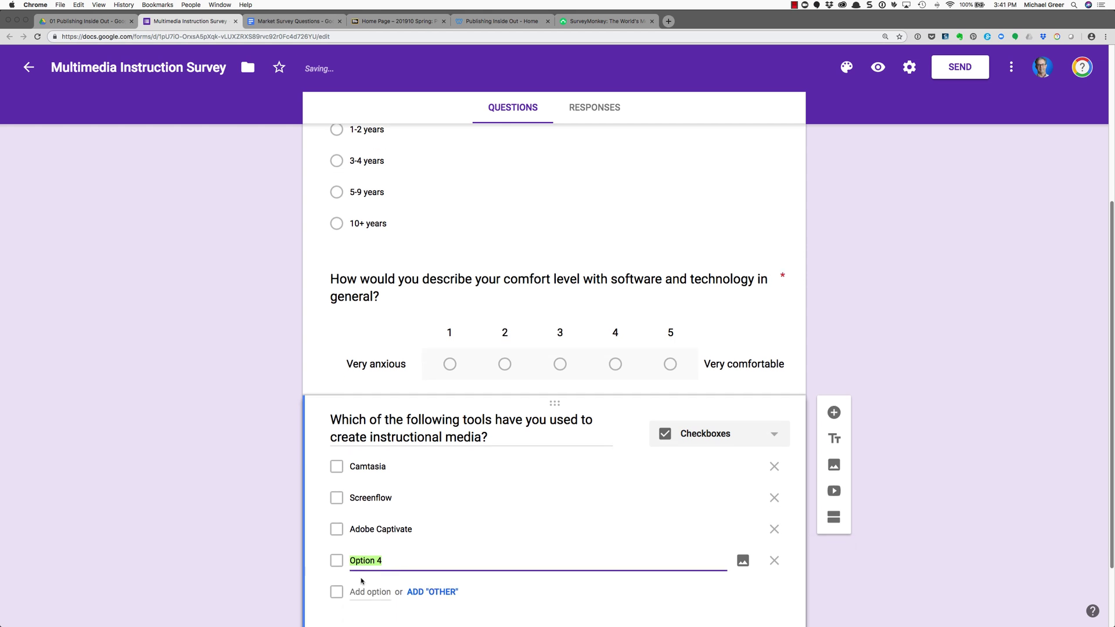
text(Tumult Hype)
scroll(368, 498, down, 3)
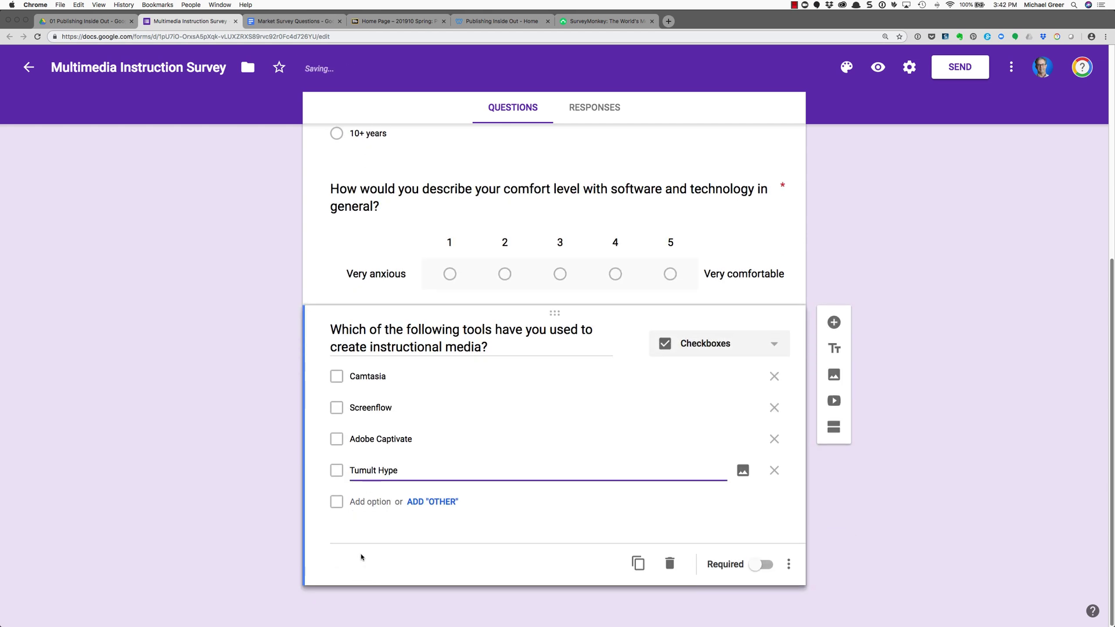
Step: Add an "Other" choice after Tumult Hype without a blank fifth option, and make the tools question required
click(368, 497)
click(423, 533)
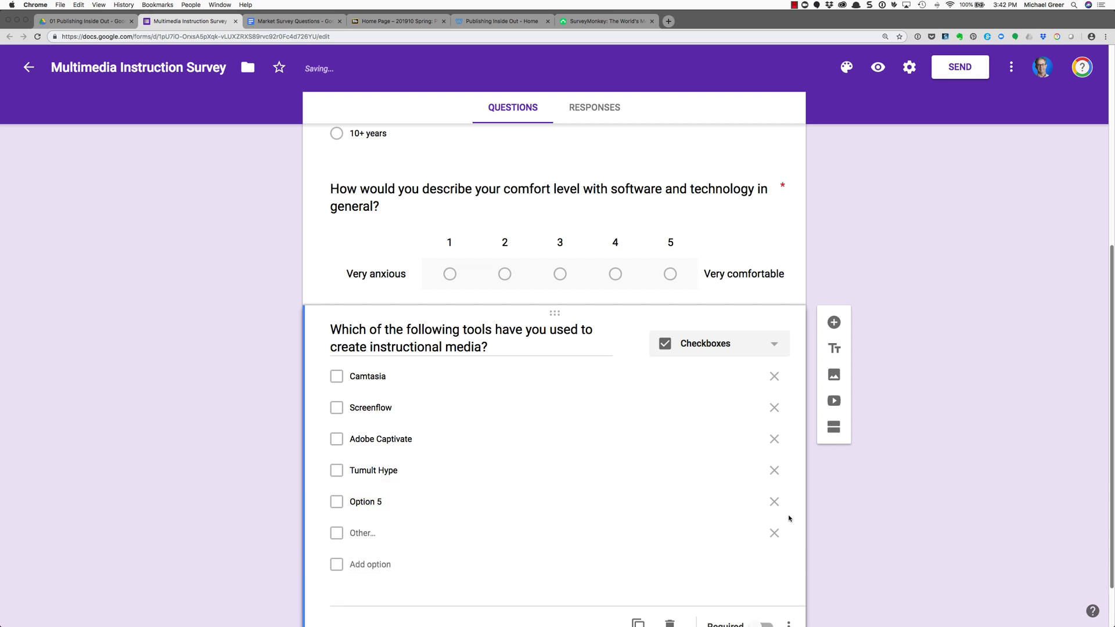
click(774, 502)
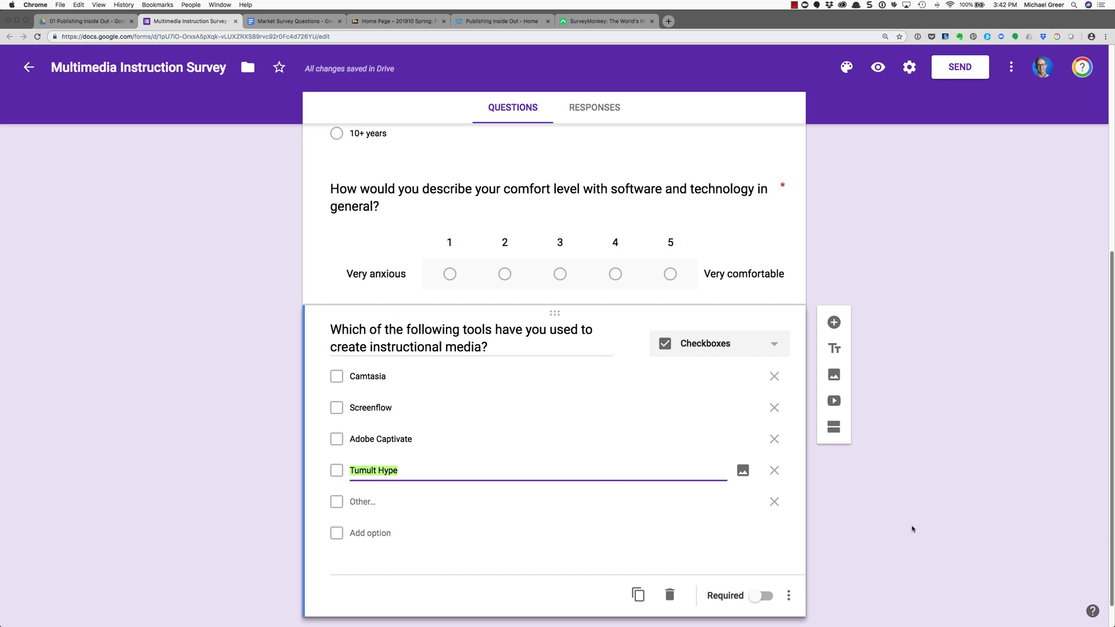
click(782, 597)
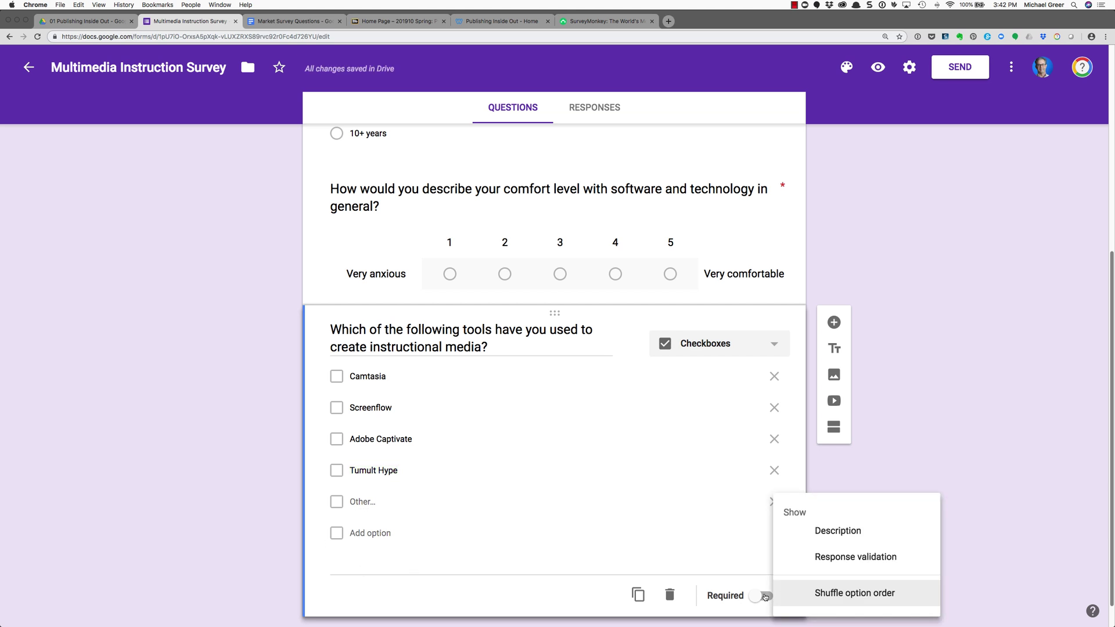
click(769, 596)
click(778, 597)
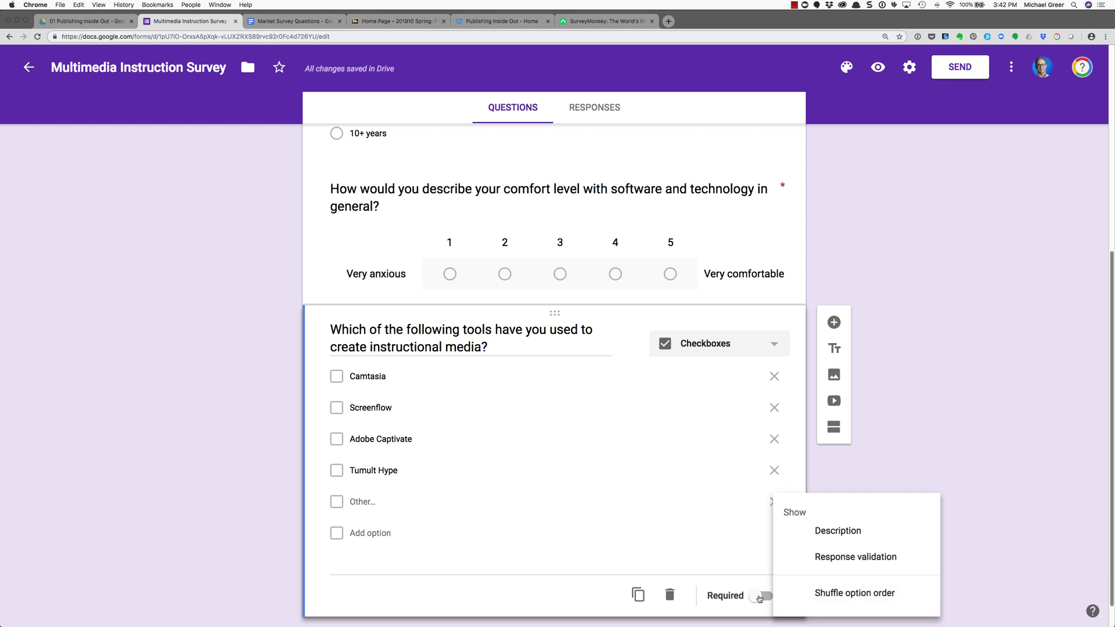
click(759, 599)
click(760, 599)
Step: Review the whole survey, checking the wording, answer options and required marks of all three questions
scroll(921, 488, up, 10)
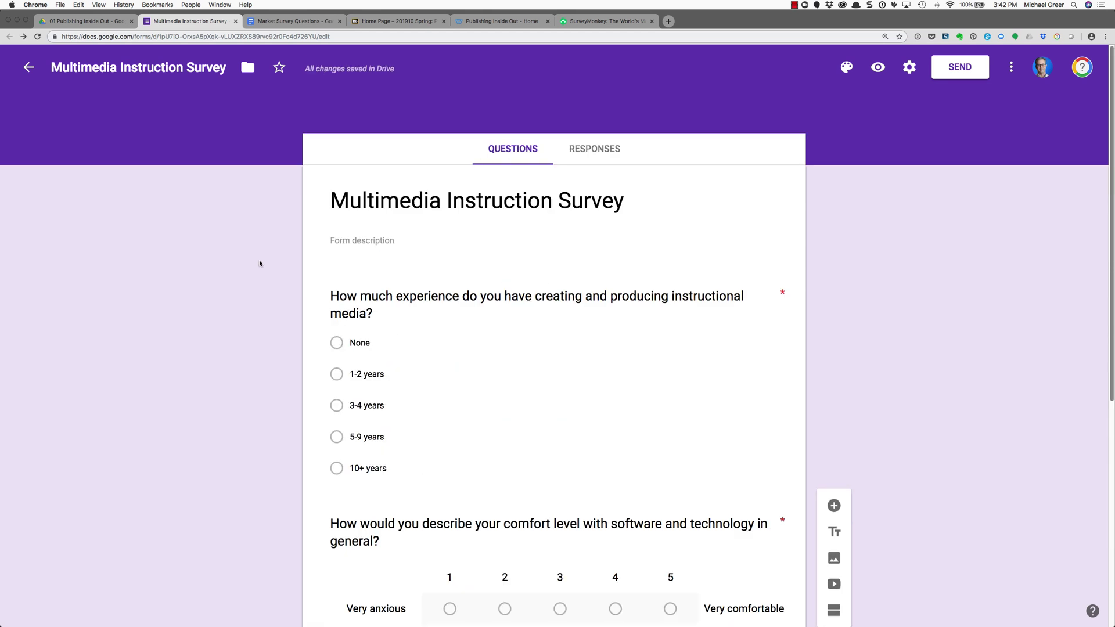
scroll(506, 269, down, 2)
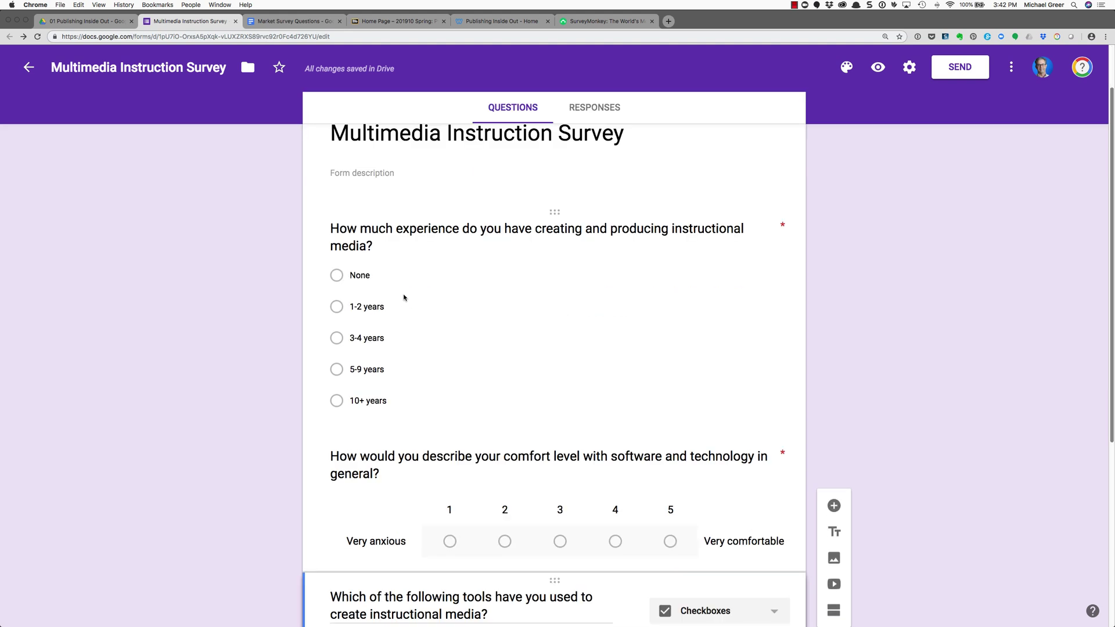
scroll(404, 298, up, 2)
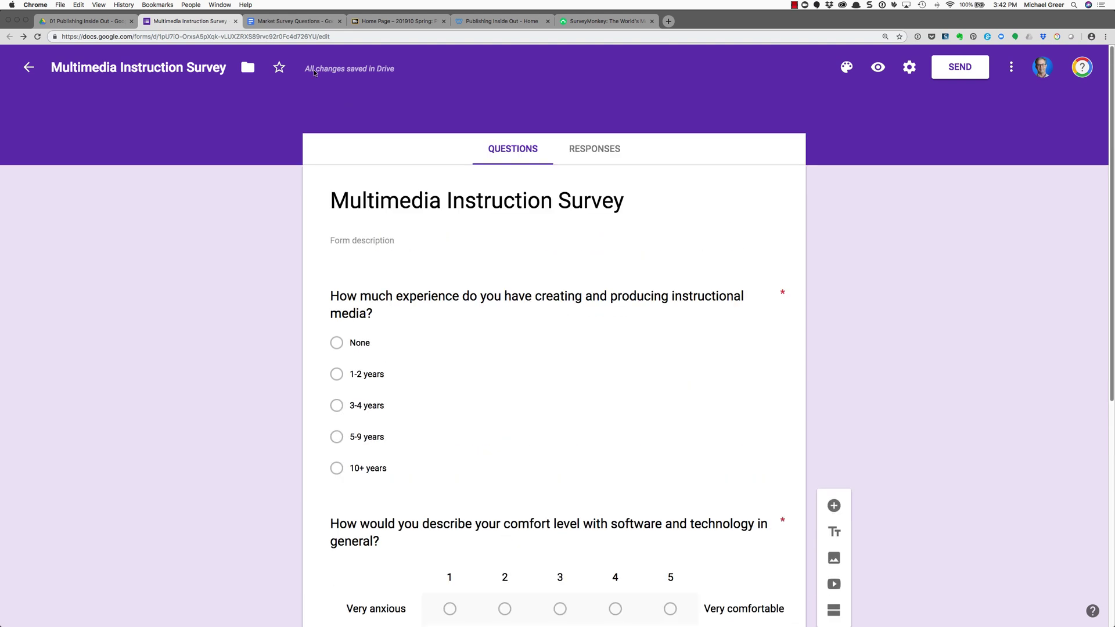
scroll(348, 338, down, 8)
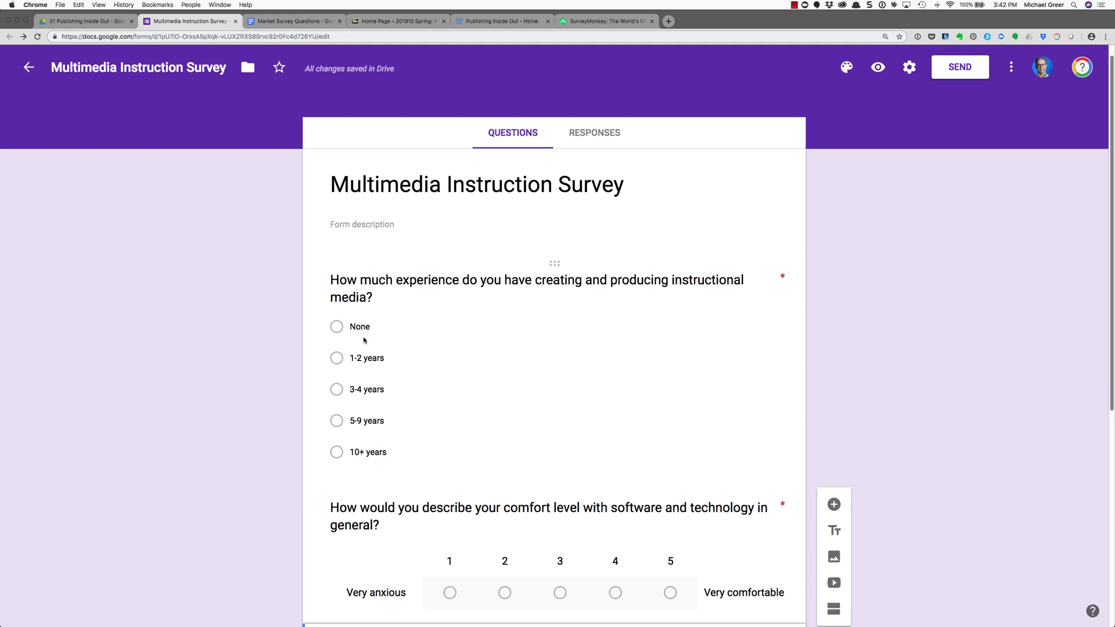
scroll(397, 341, up, 8)
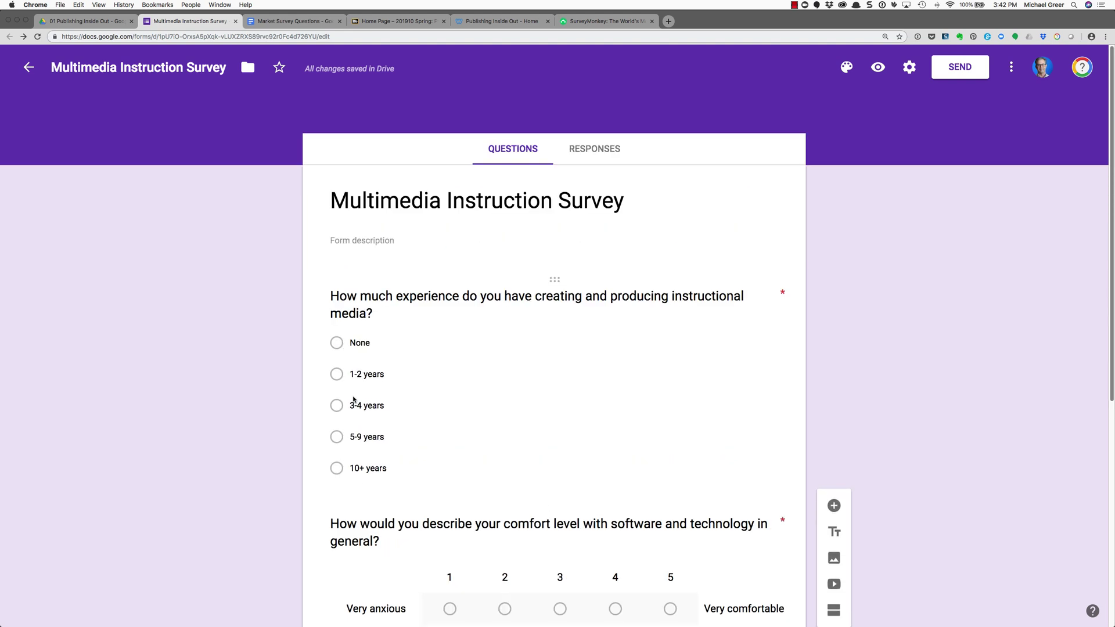
scroll(354, 400, down, 6)
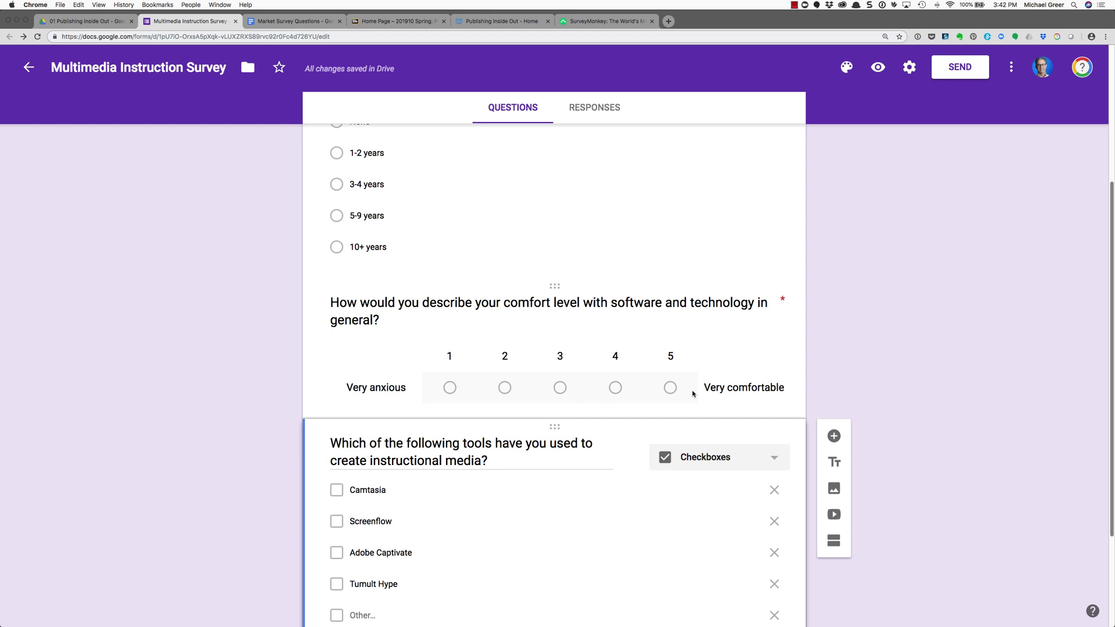
scroll(304, 393, down, 2)
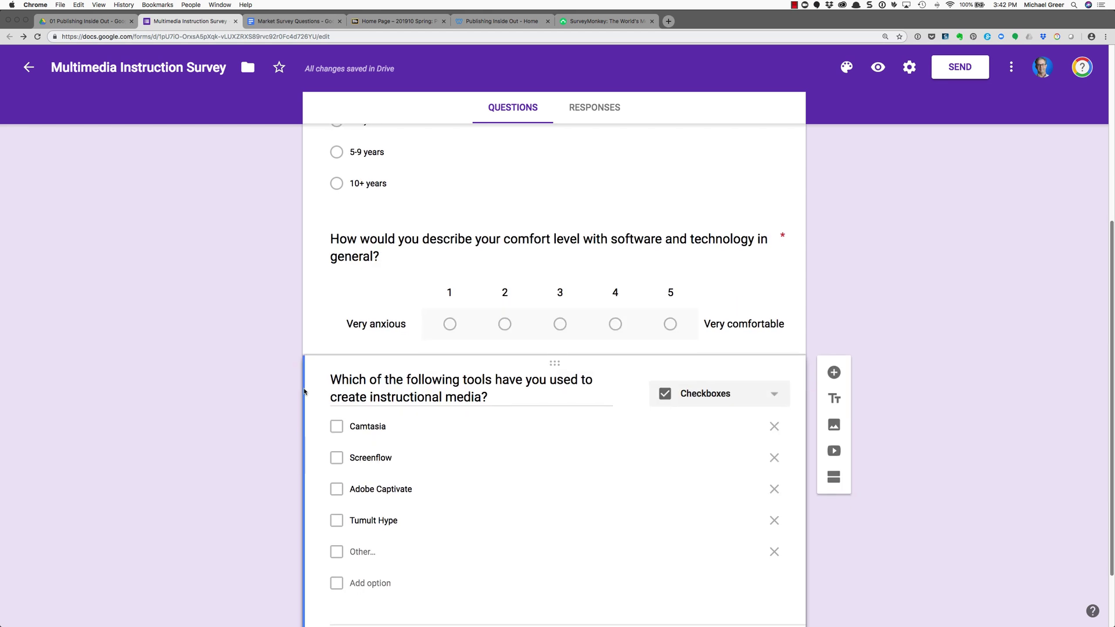
scroll(305, 392, down, 3)
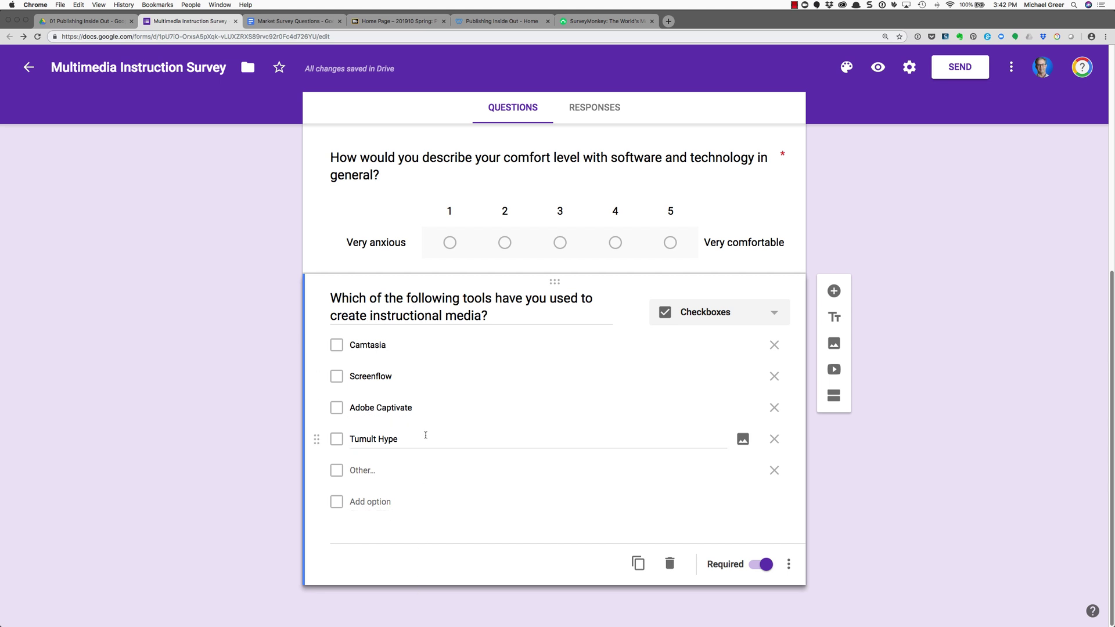
scroll(879, 469, up, 10)
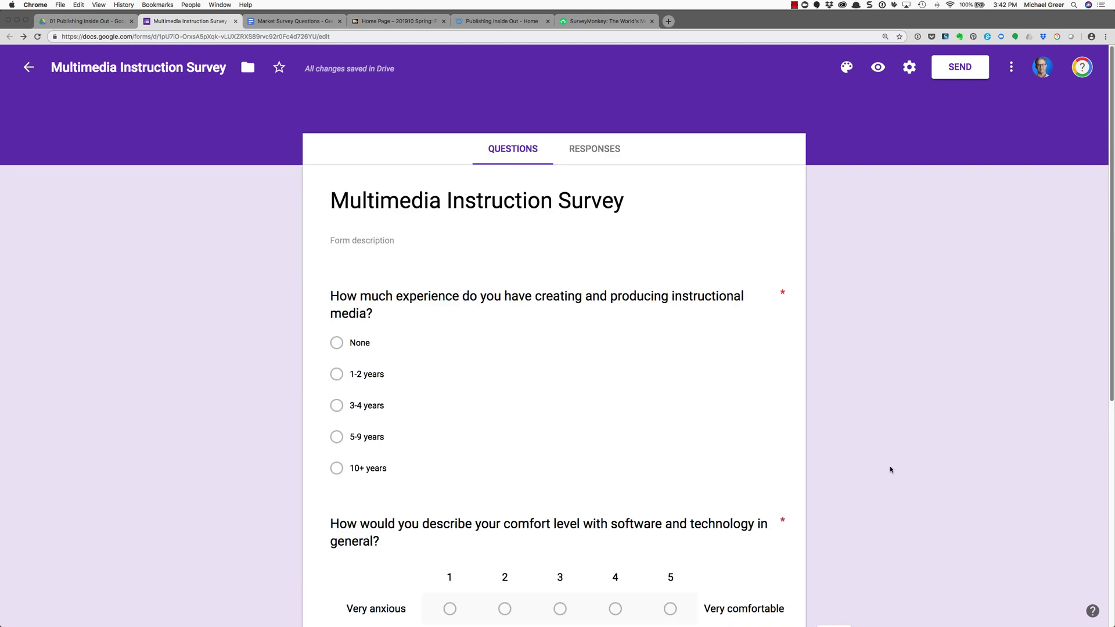
Step: Copy the survey's sharing link as a shortened URL and close the sending options
click(958, 71)
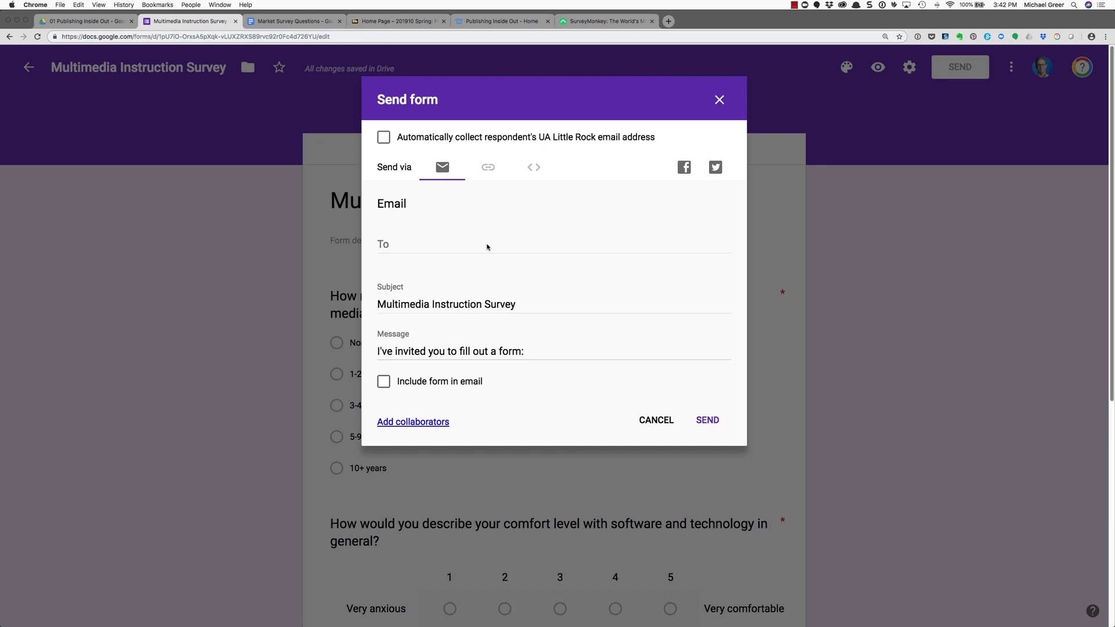
click(487, 168)
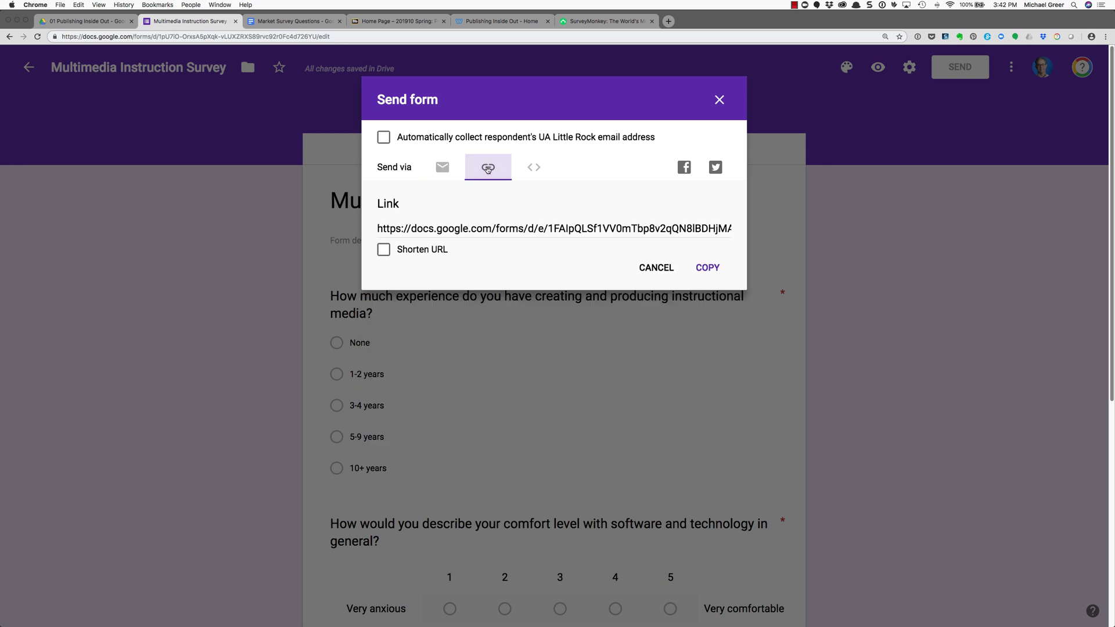
click(383, 250)
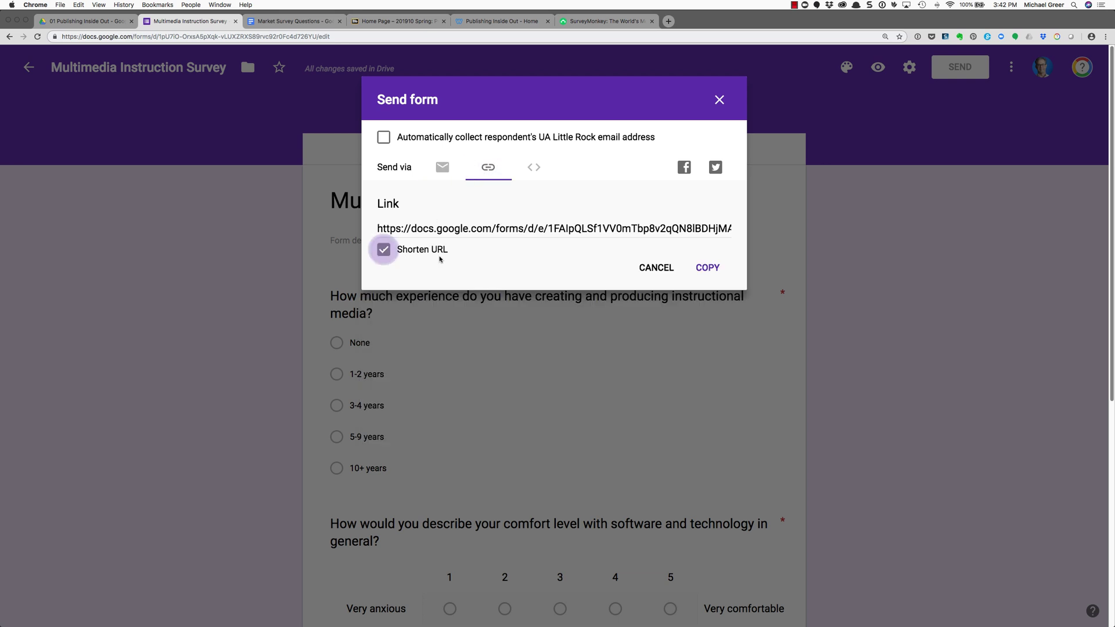
click(708, 268)
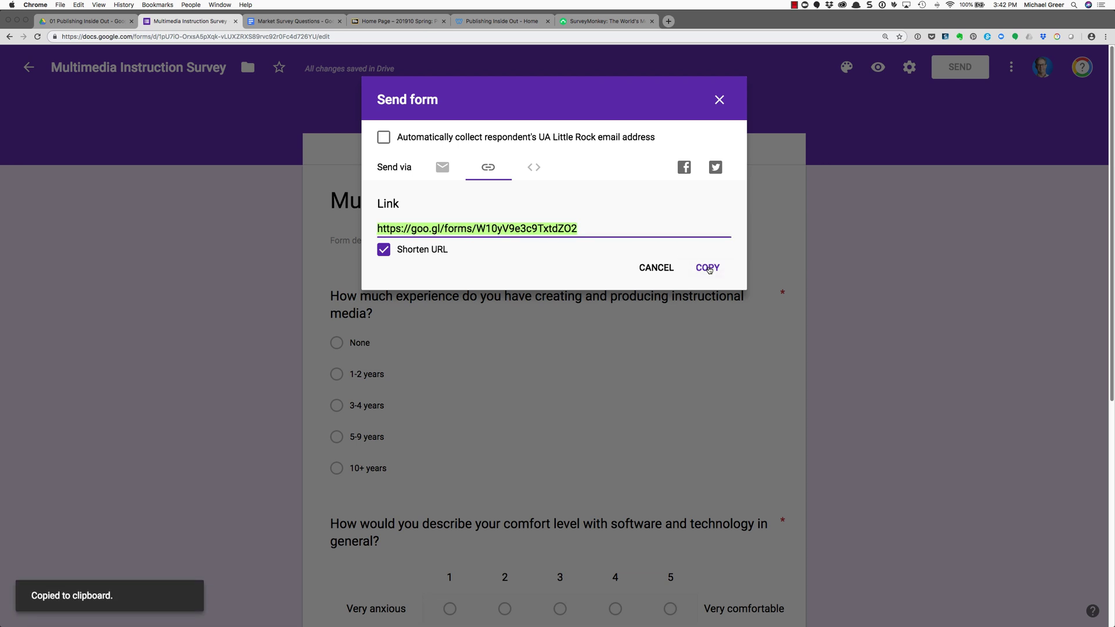
click(720, 101)
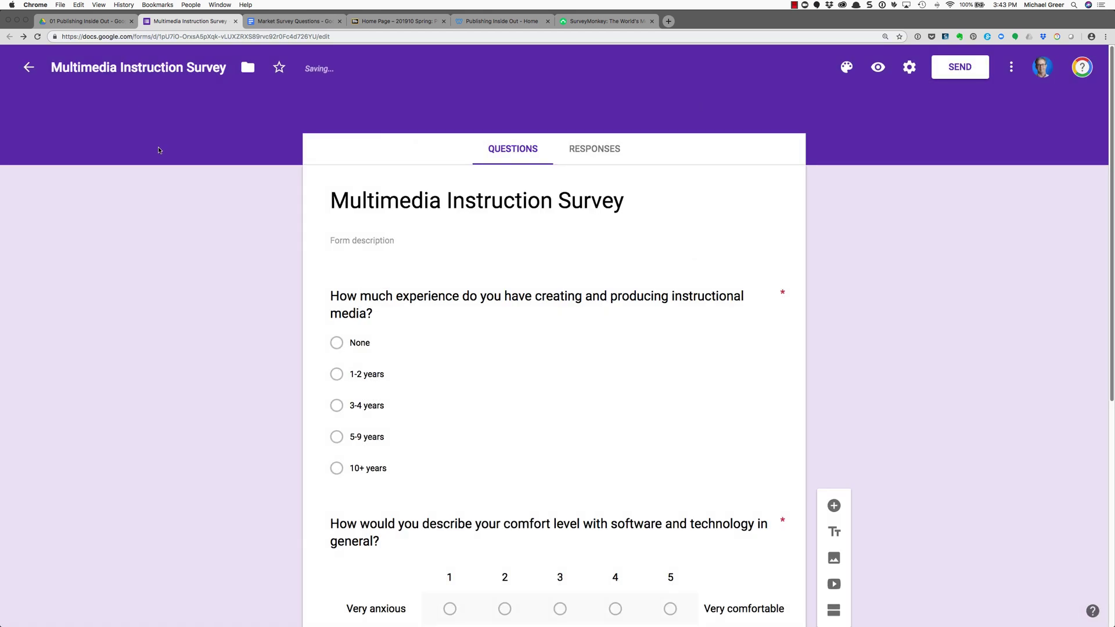
Step: Switch to the Blackboard course and start a new thread in the Forum 3 discussion
click(394, 24)
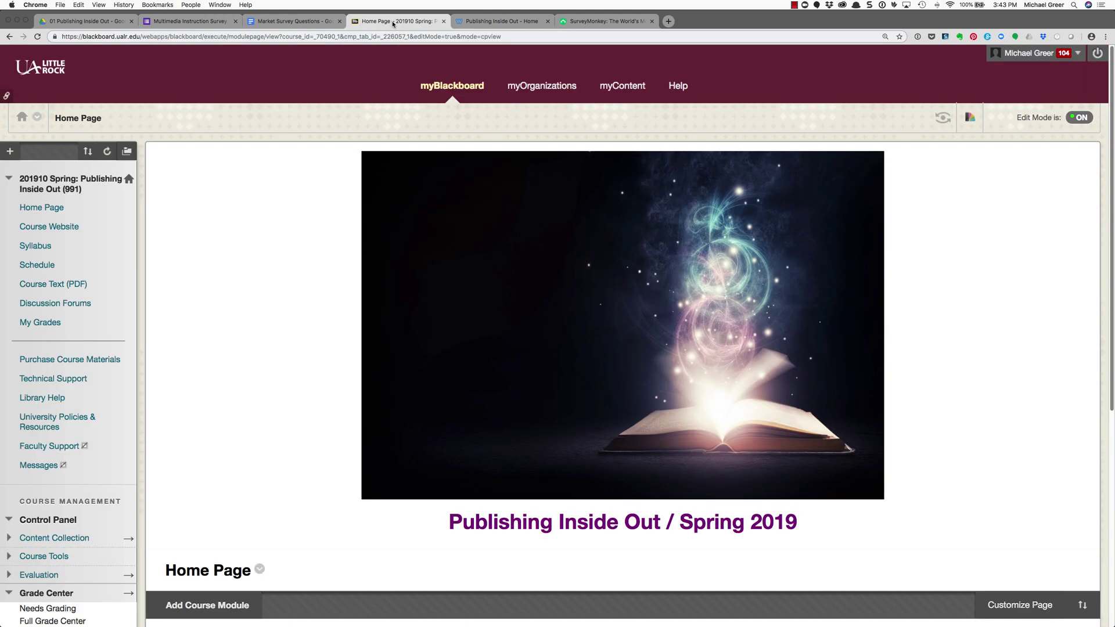
click(44, 303)
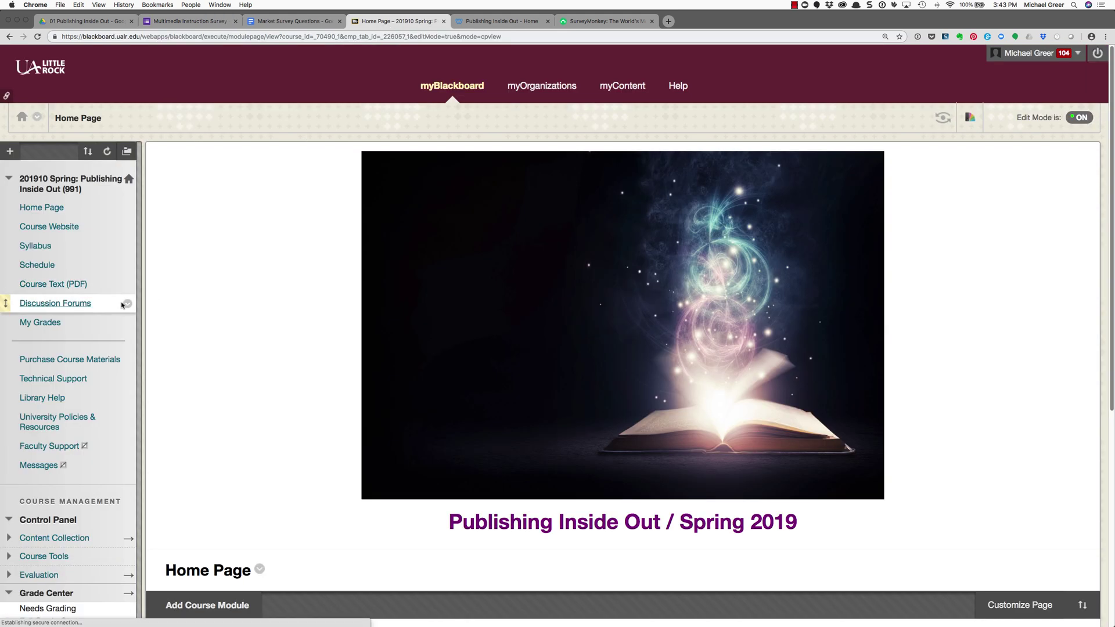
scroll(160, 297, down, 15)
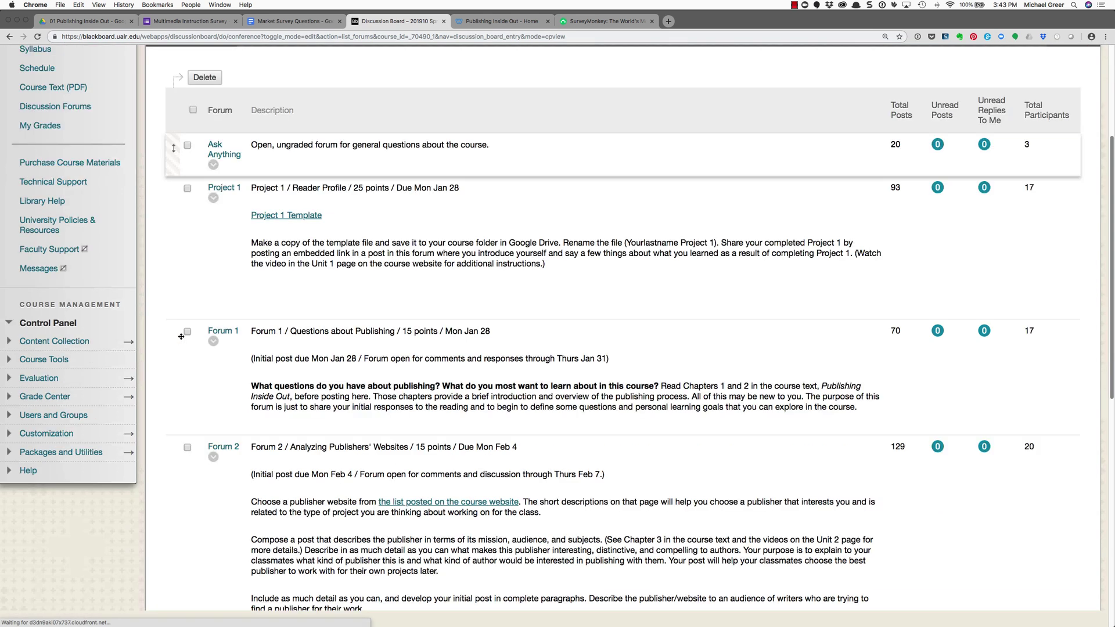
click(232, 457)
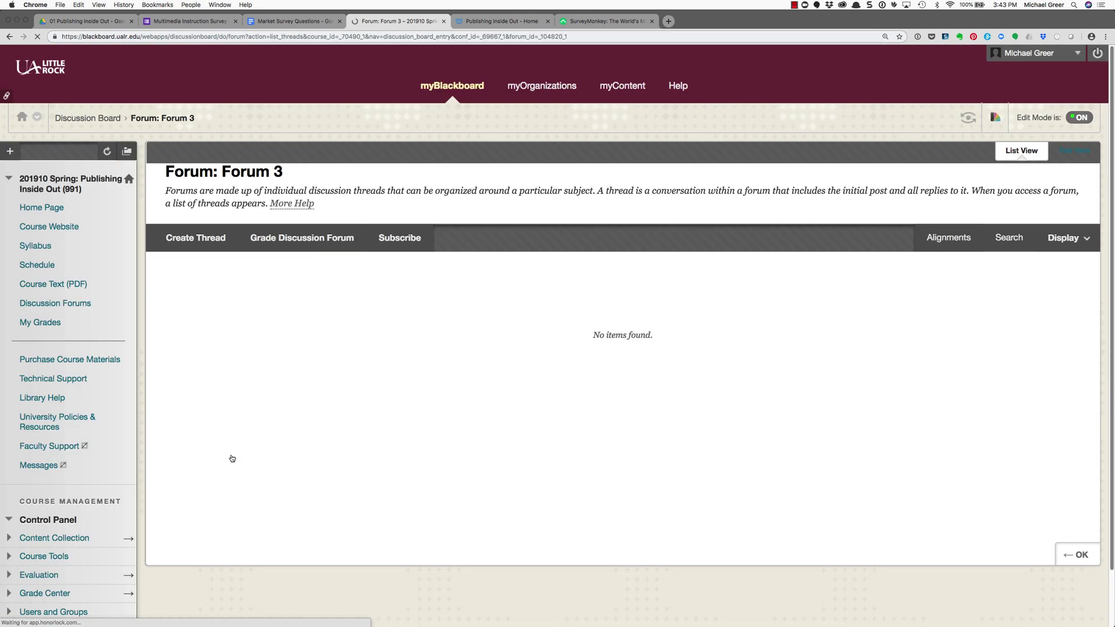
click(180, 256)
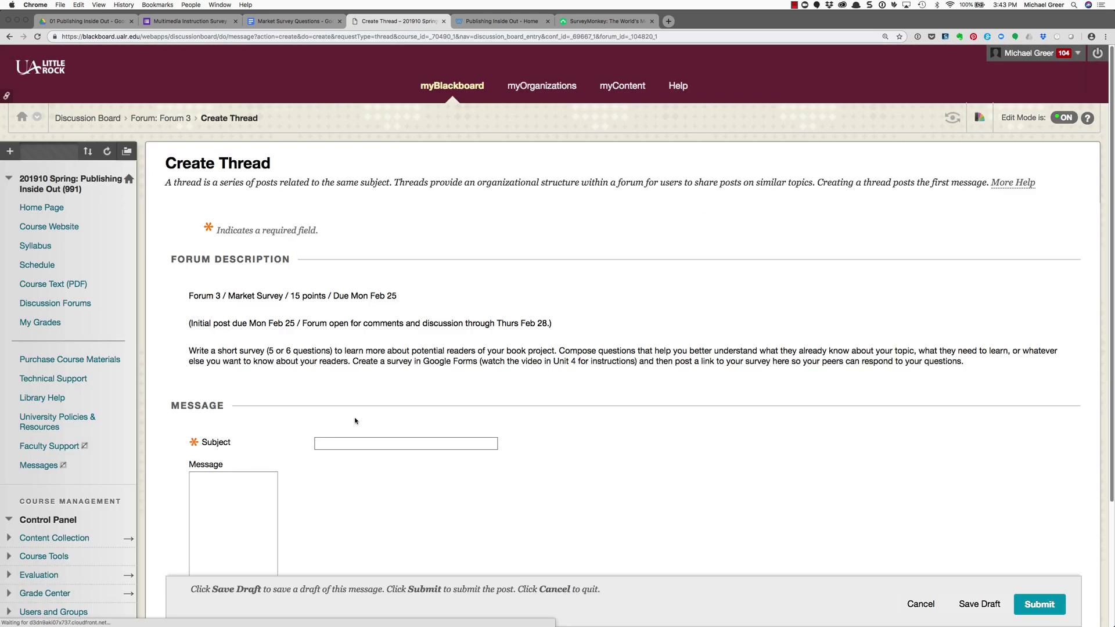
Step: Enter "Multimedia Instruction Survey" as the subject of the new thread
click(384, 444)
text(M)
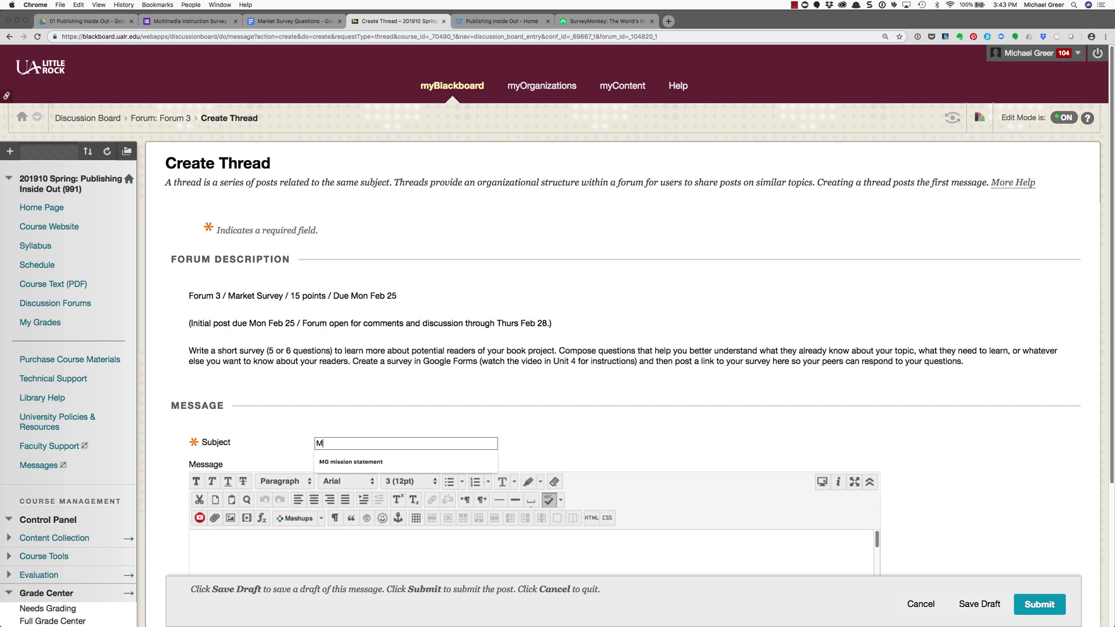
text(ultimed)
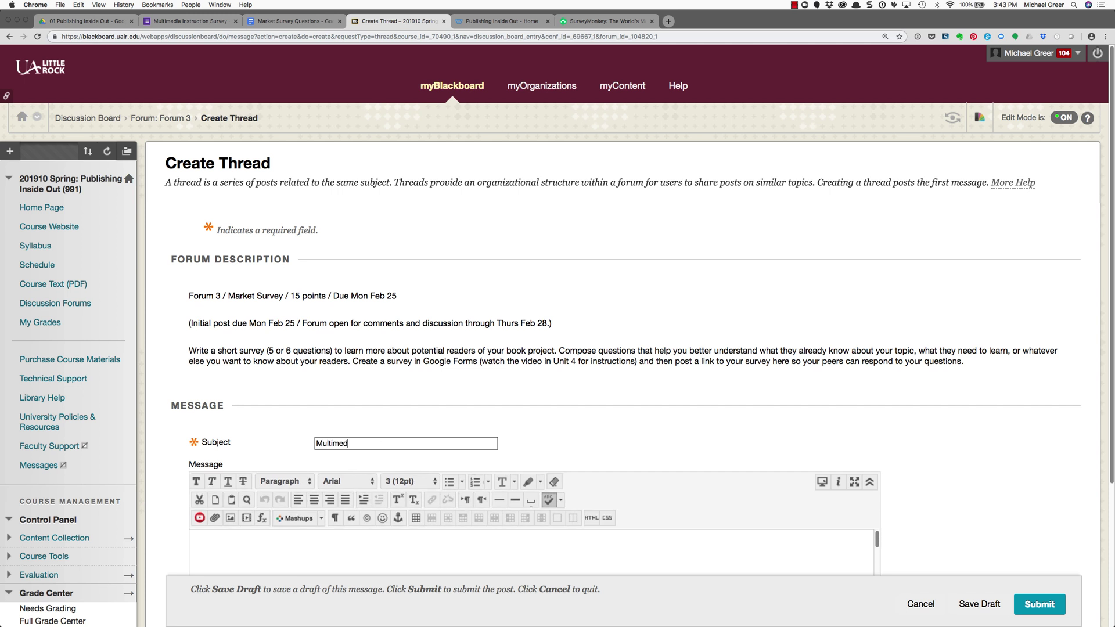
text(ia Instr)
text(uction Sruevry)
Step: Write the thread message "Please take my survey so I can learn about your experiences with instructional media."
scroll(383, 444, down, 1)
click(384, 532)
text(P)
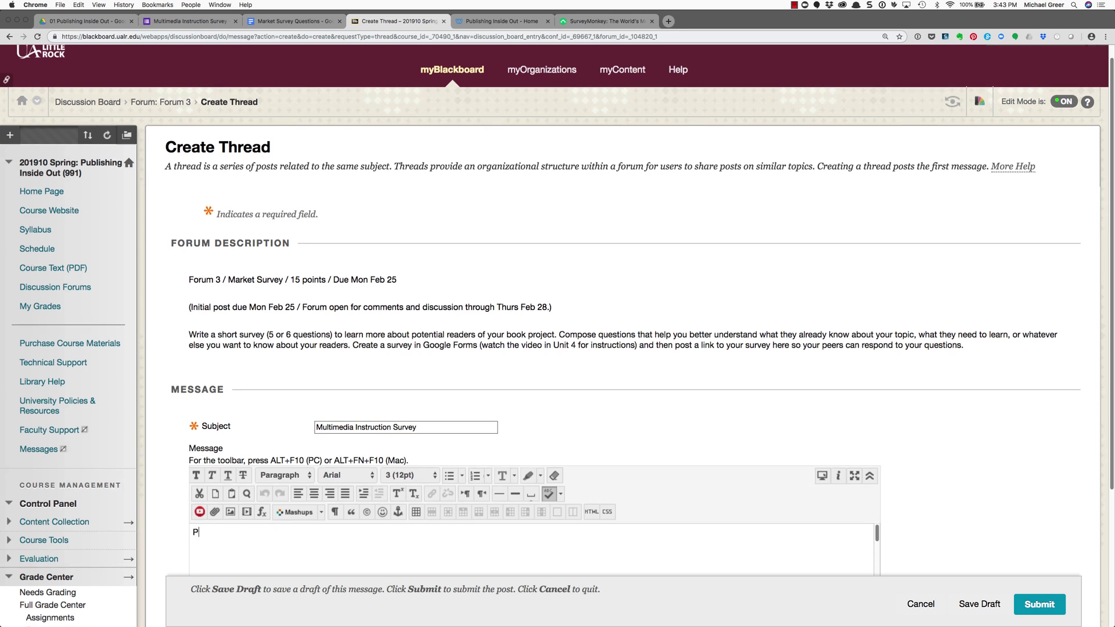
text(lease take my survey so I)
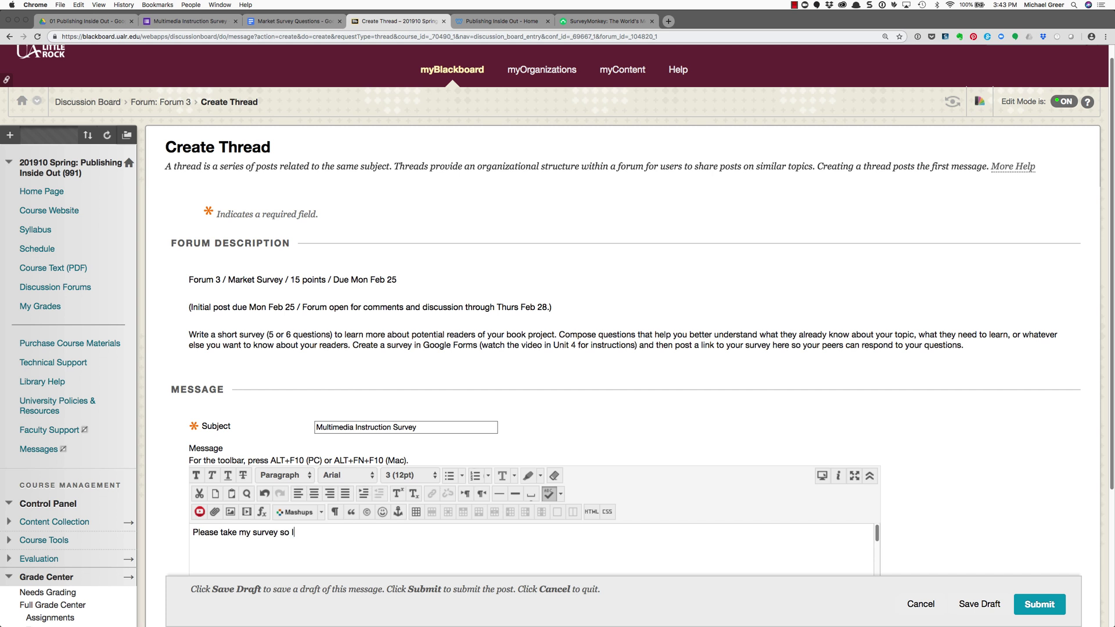
text( can learn about your experiences)
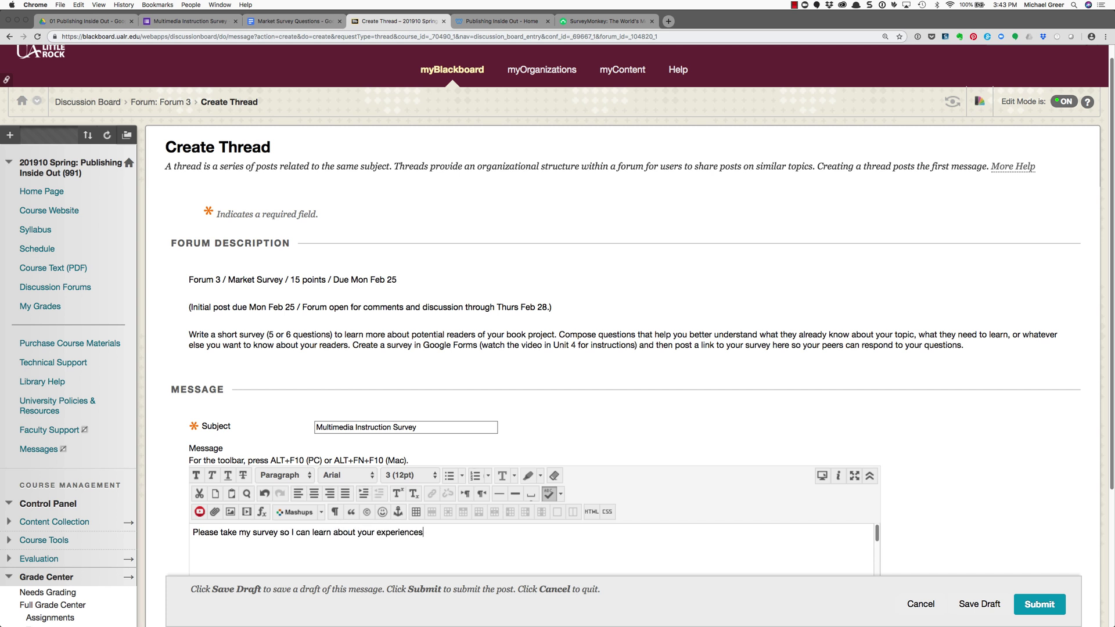
text( with instructioanal medi)
Step: Link the words "my survey" in the message to the copied survey URL, with the target set to open in a new window
scroll(389, 532, up, 1)
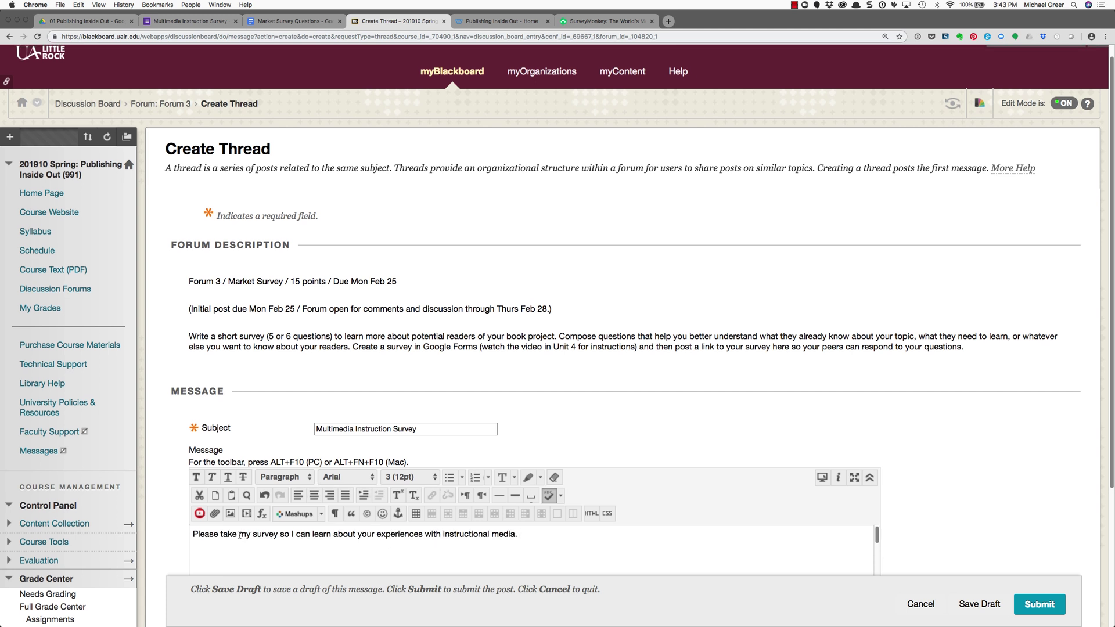
drag(240, 534, 278, 535)
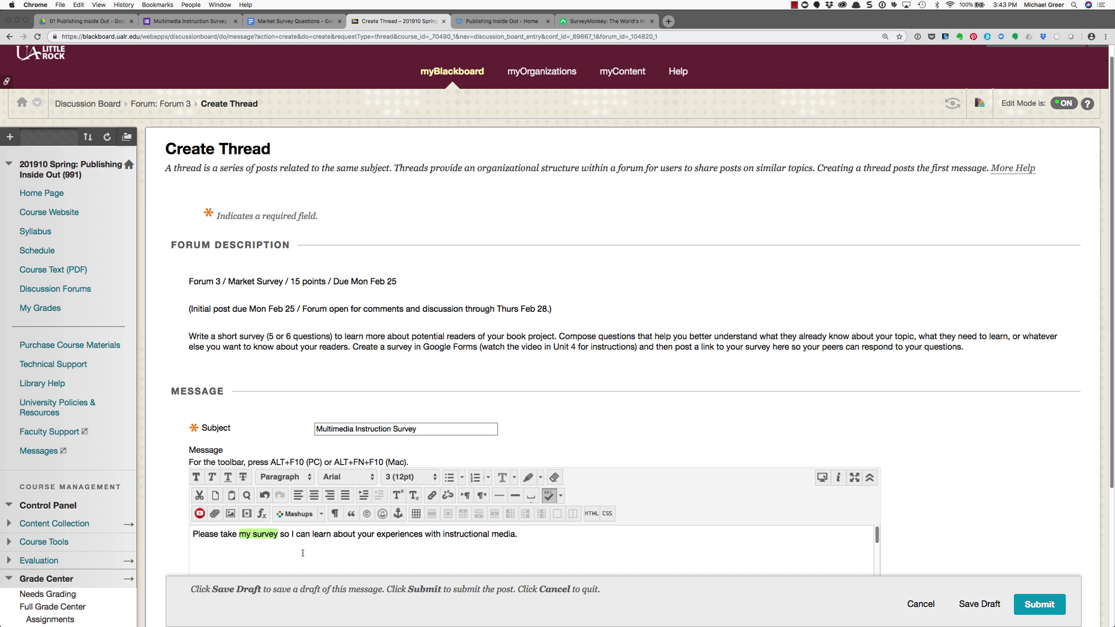
click(431, 497)
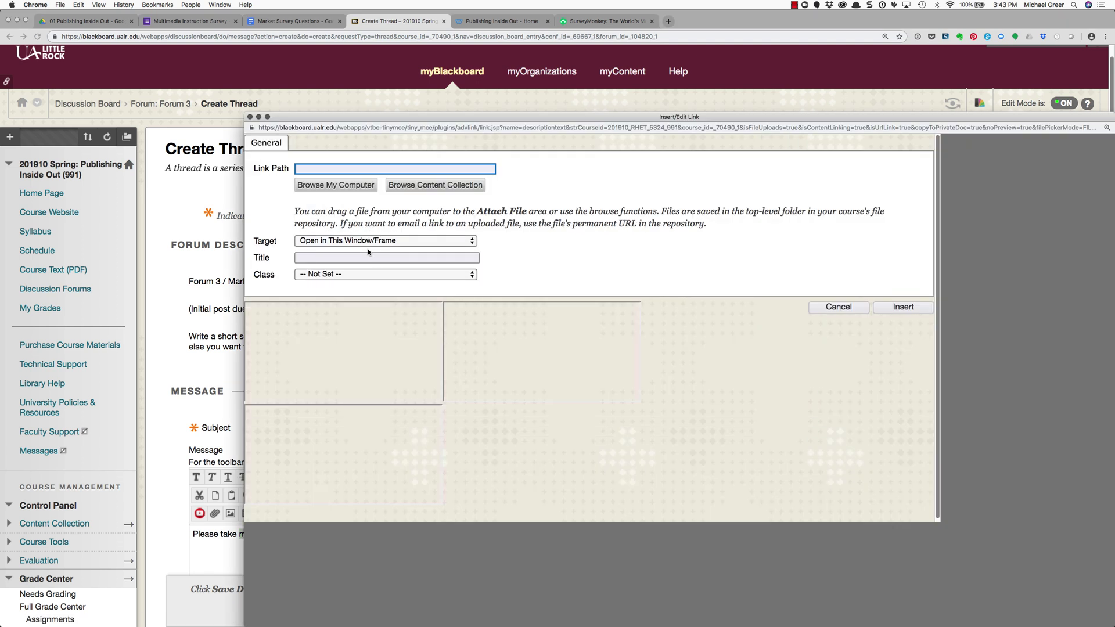
key(super+v)
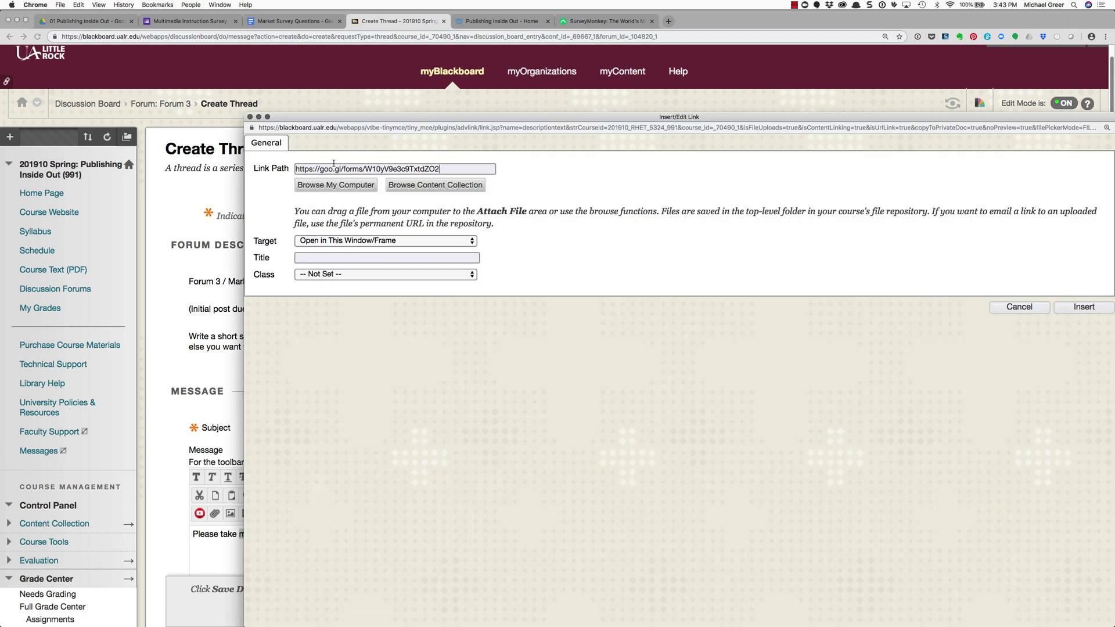
click(432, 240)
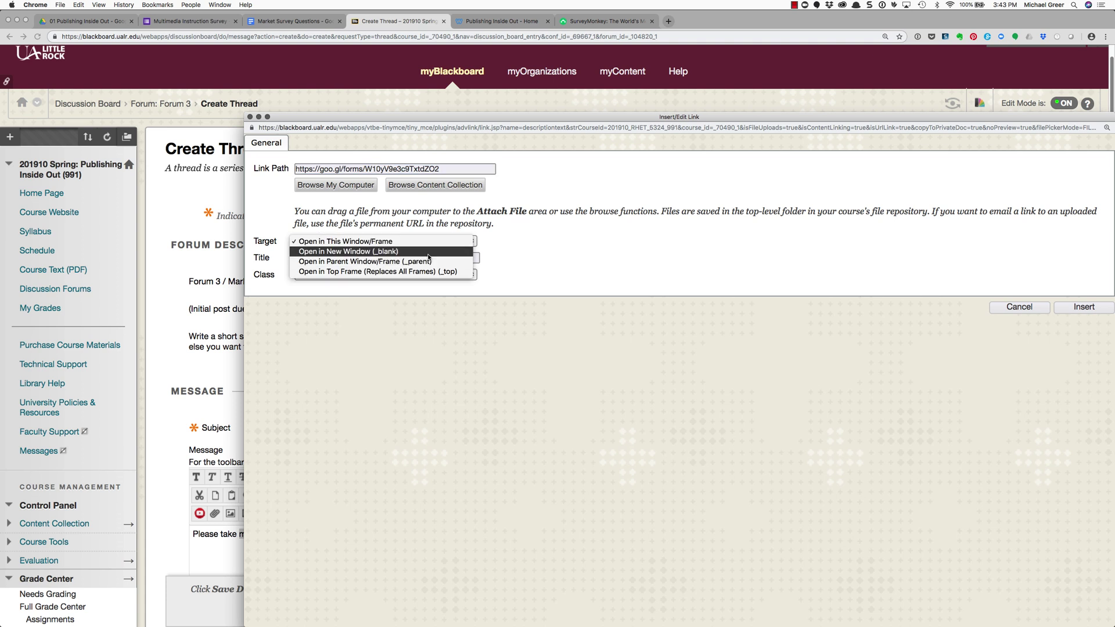
click(349, 255)
click(1083, 308)
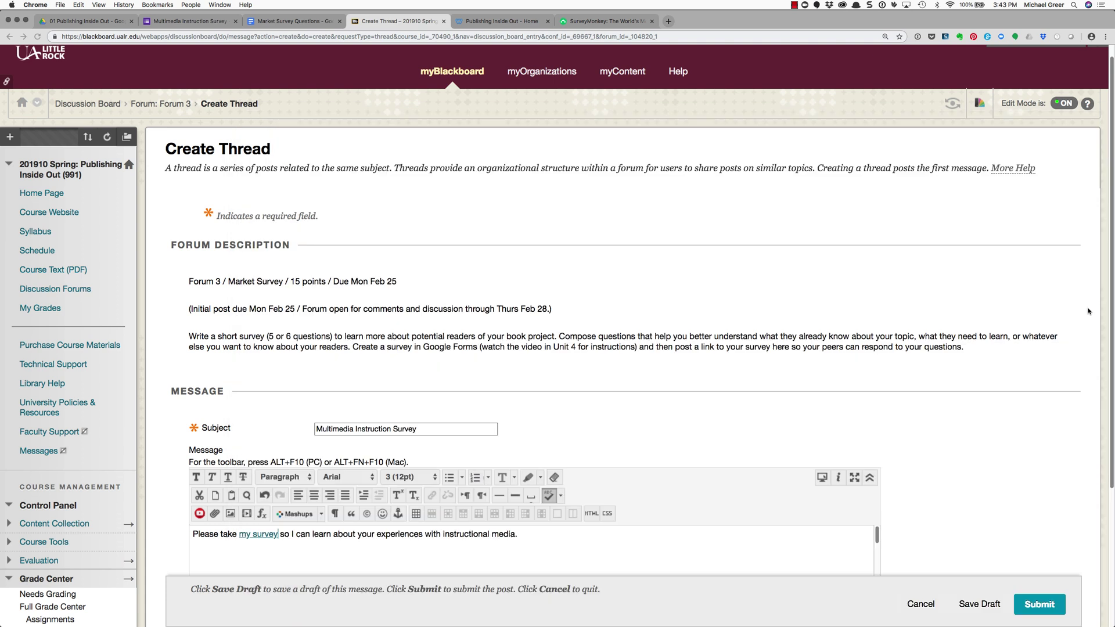
Step: Submit the thread and test the "my survey" link in the published post
click(1026, 606)
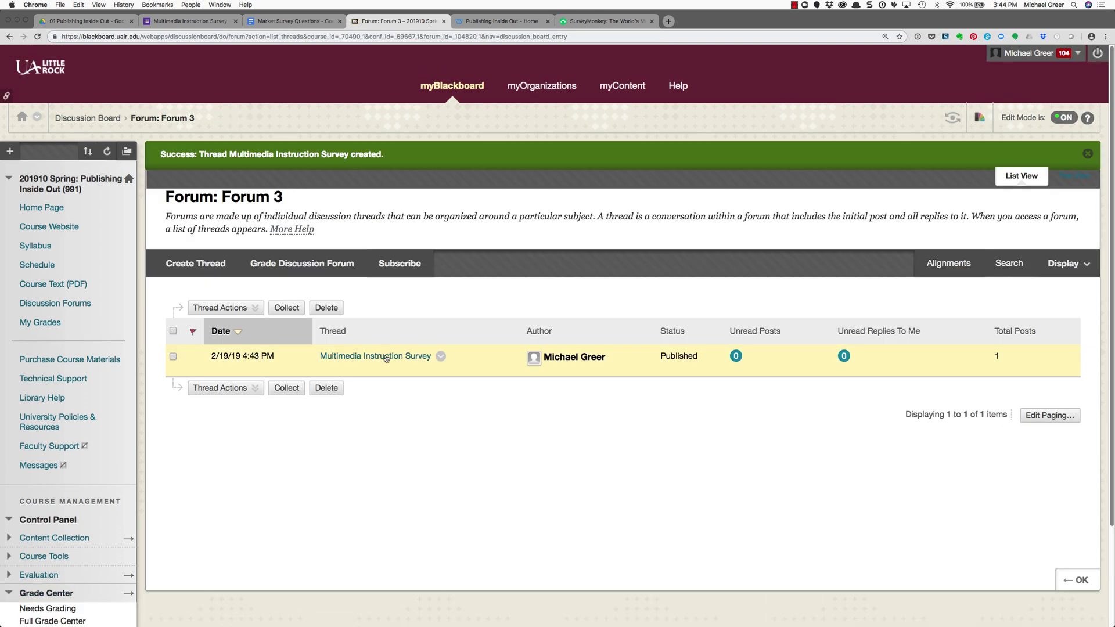
click(386, 357)
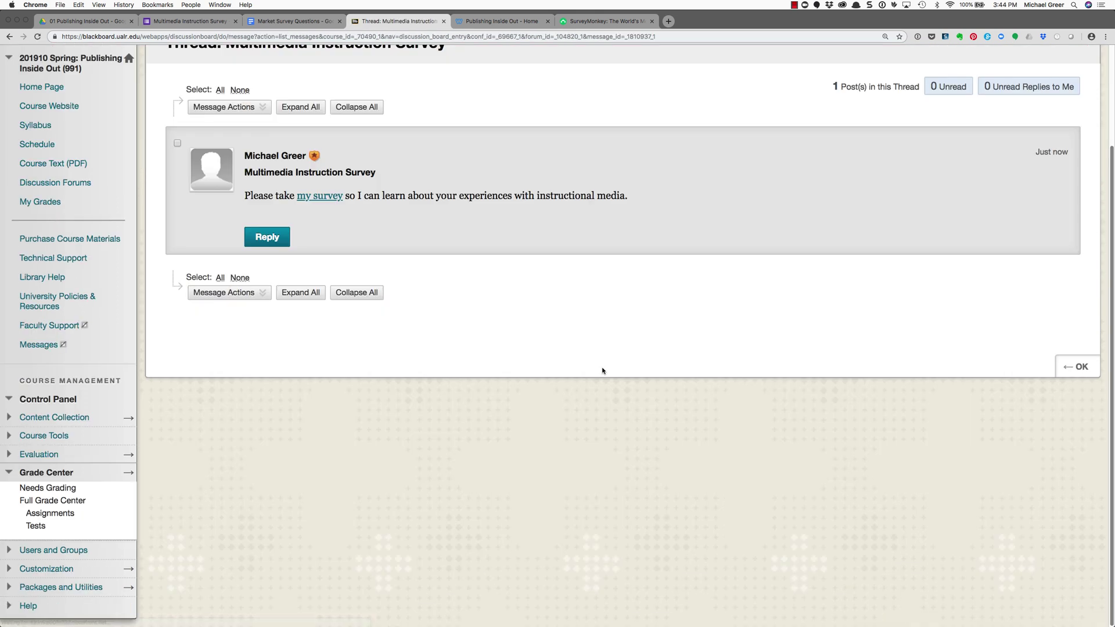
click(249, 111)
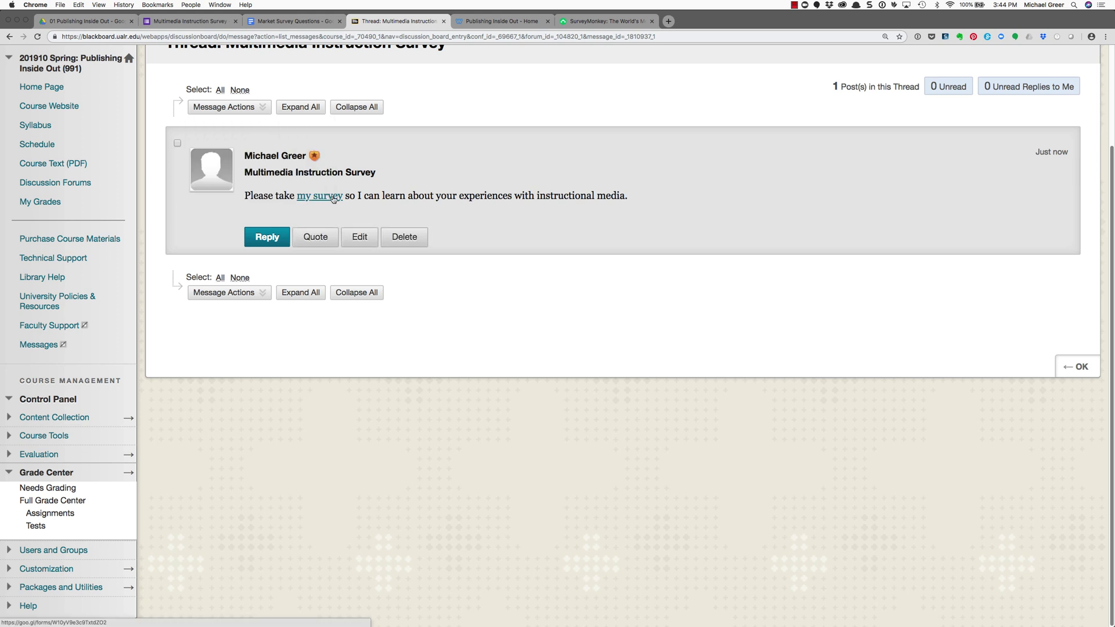
click(334, 196)
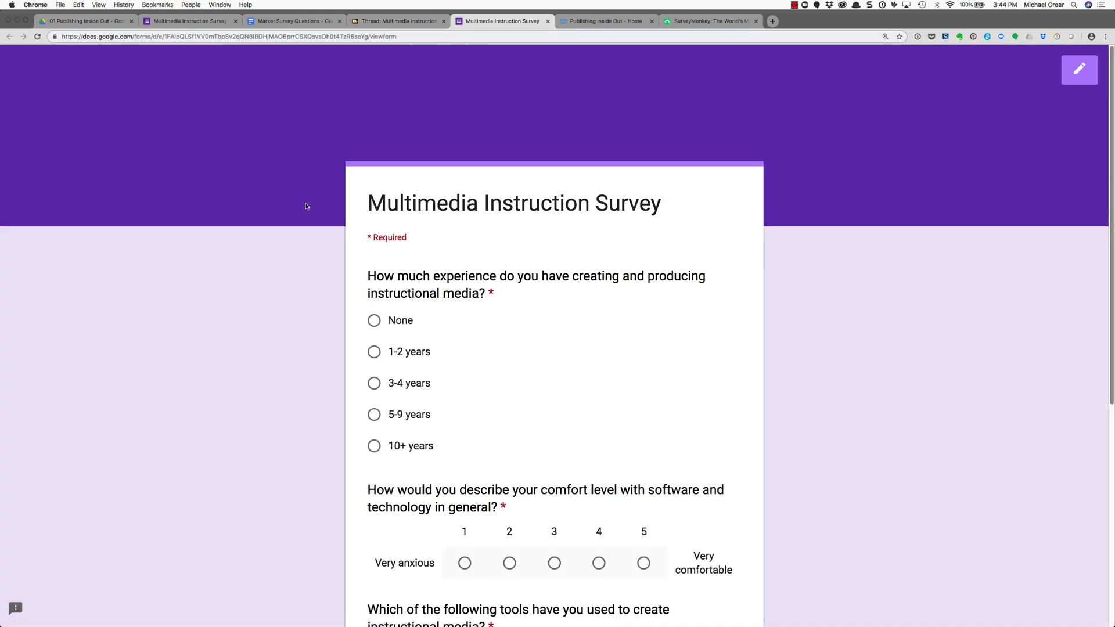
Step: Switch back to the survey's editing view in Google Forms and check its responses and questions
key(super+2)
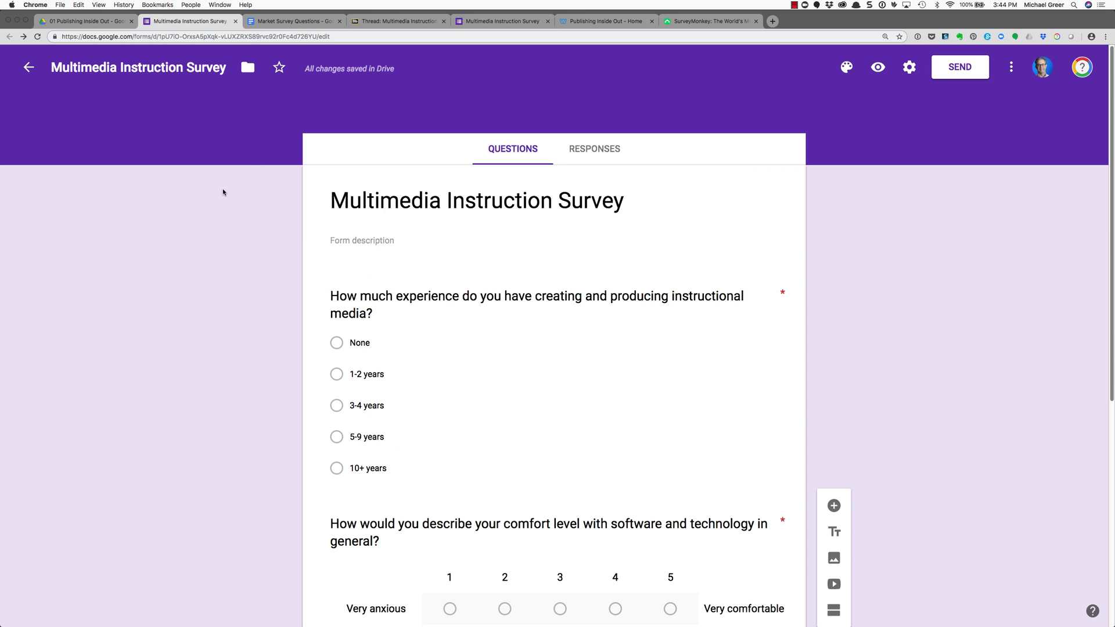
click(594, 154)
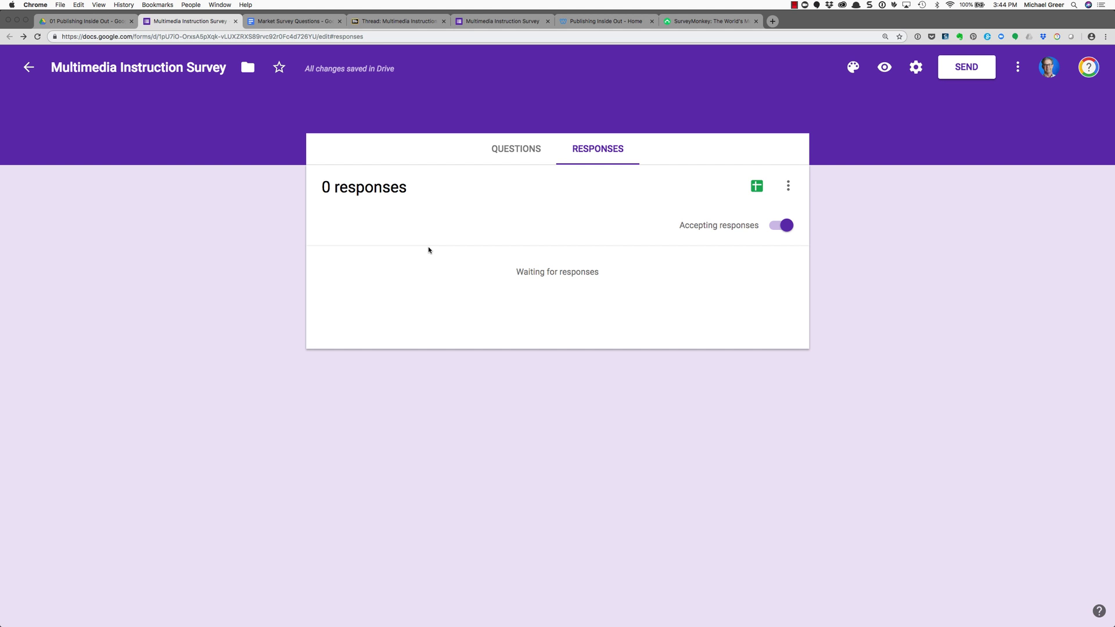
click(502, 151)
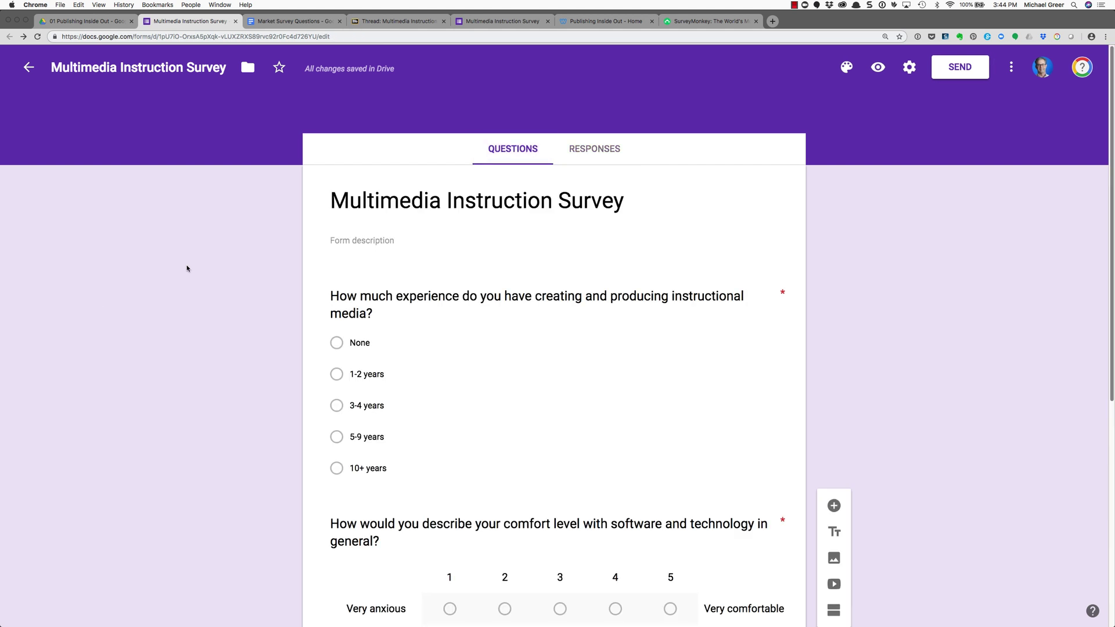
scroll(192, 270, down, 5)
scroll(203, 273, up, 2)
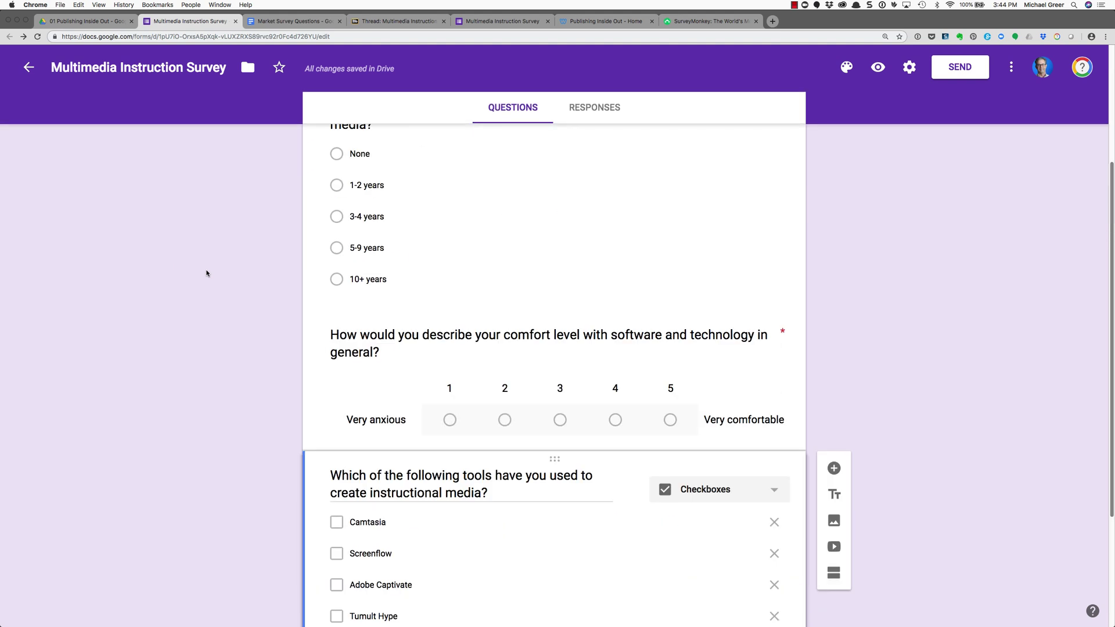
scroll(205, 271, up, 5)
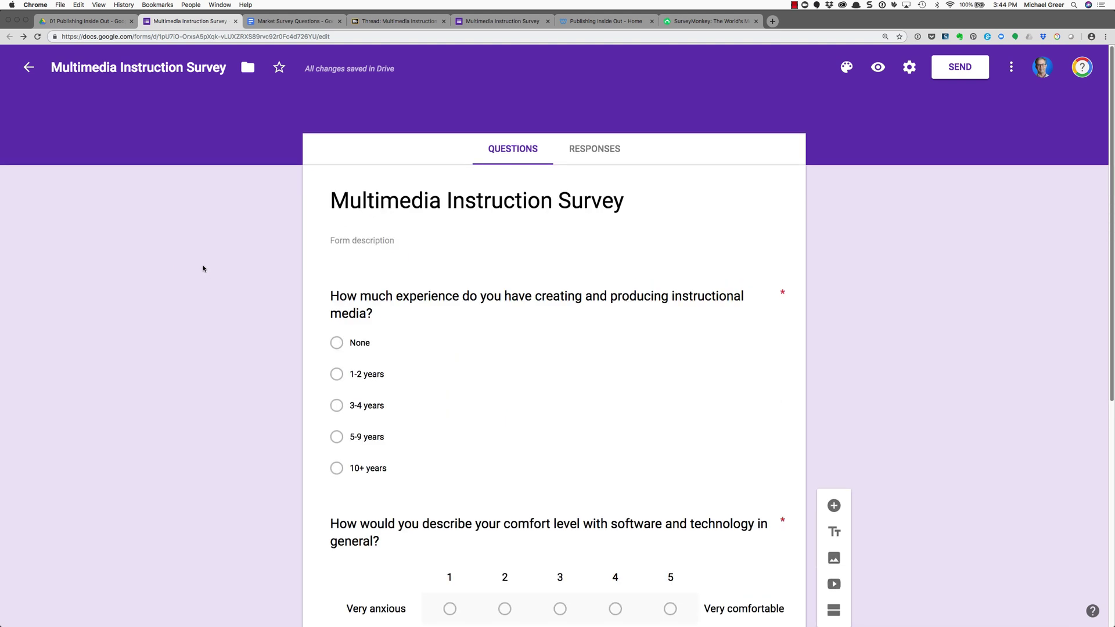